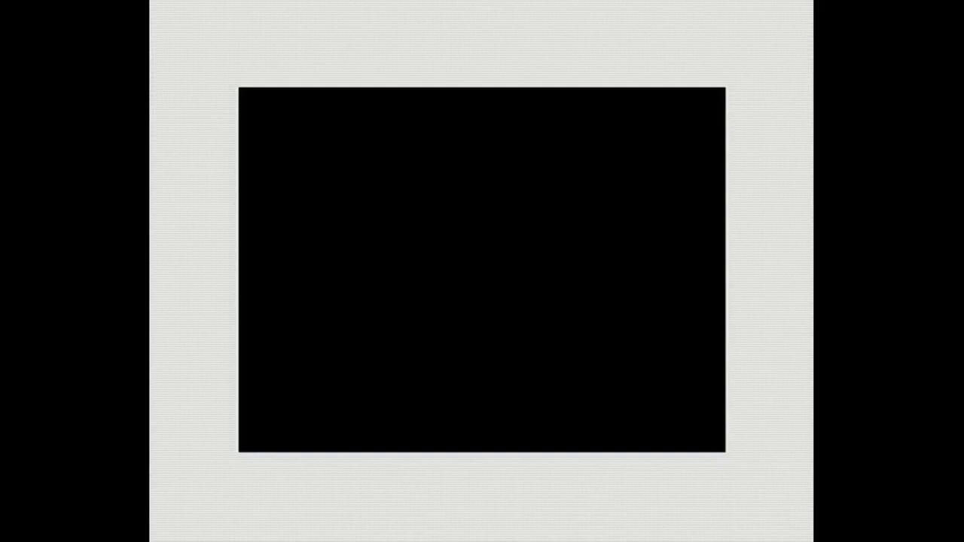
Boot TR-DOS in the emulator and run "EASYELECTRONICS" to load the intro program.
{"action": "key", "text": "Down"}
{"action": "key", "text": "Down"}
{"action": "key", "text": "Down"}
{"action": "key", "text": "Return"}
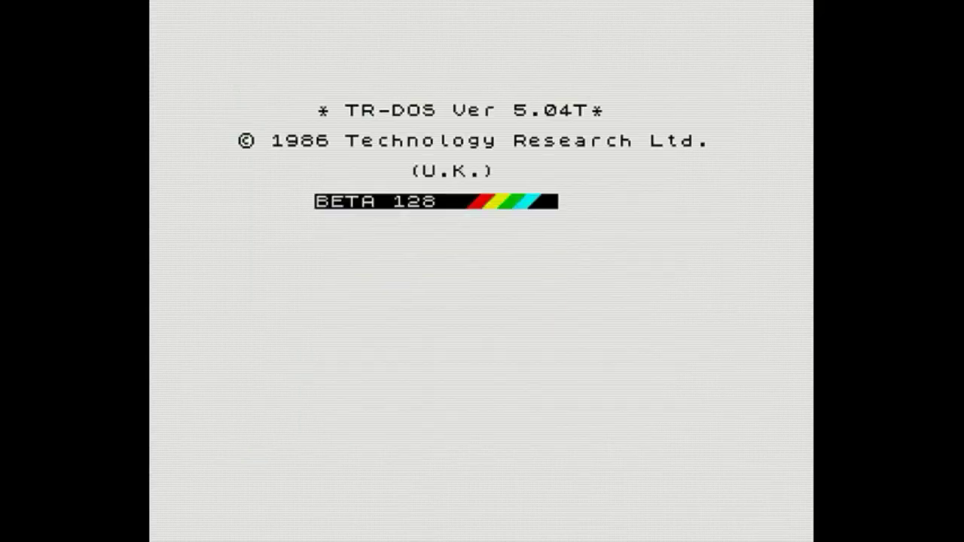
{"action": "type", "text": "r"}
{"action": "type", "text": "\"EASYELECTROLNICS"}
{"action": "type", "text": "\""}
{"action": "key", "text": "Return"}
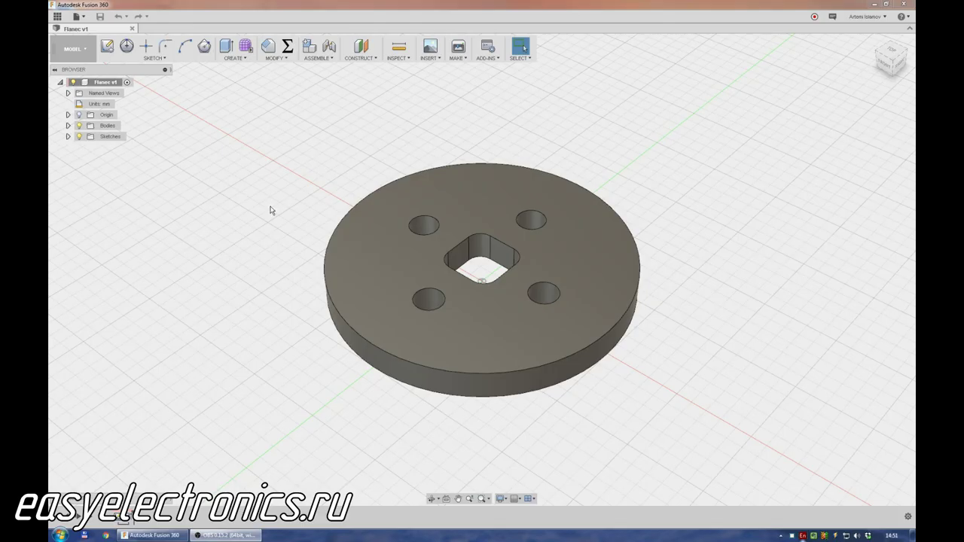
Orbit the Flanec flange in Fusion 360 to view it from below, then open the workspace list.
{"action": "left_click", "coordinate": [487, 5]}
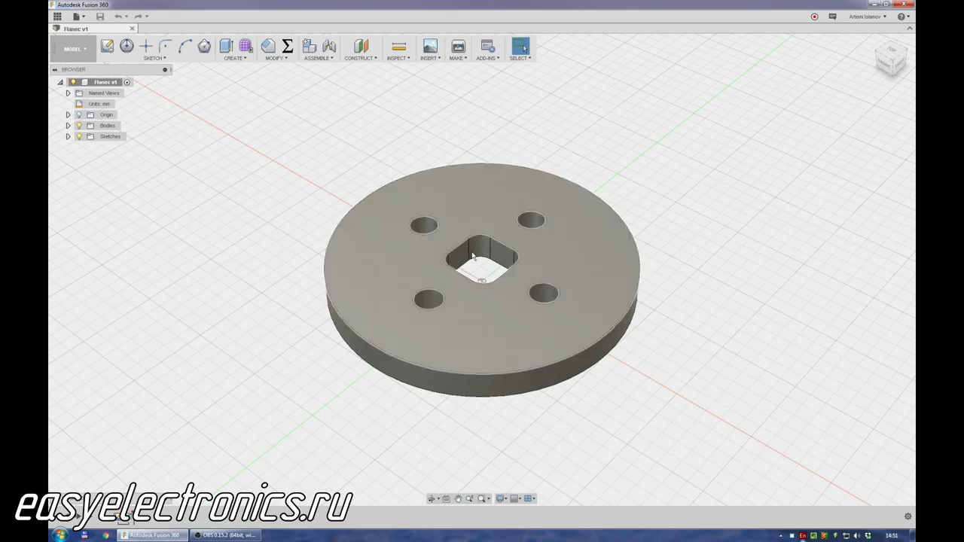
{"action": "mouse_move", "coordinate": [773, 185]}
{"action": "middle_mouse_down", "text": "shift"}
{"action": "mouse_move", "coordinate": [767, 134]}
{"action": "mouse_move", "coordinate": [758, 215]}
{"action": "middle_mouse_up", "text": "shift"}
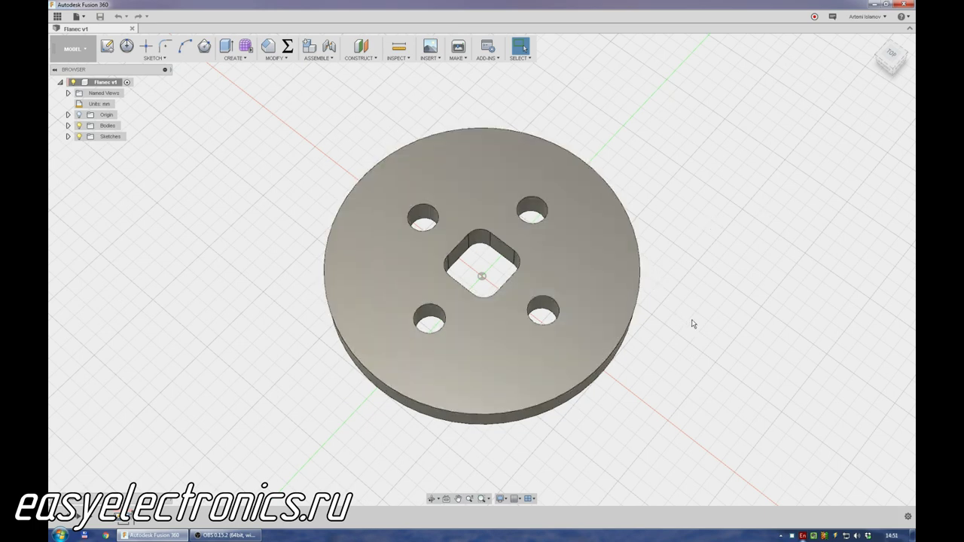
{"action": "middle_click_drag", "start_coordinate": [693, 324], "coordinate": [708, 295], "text": "shift"}
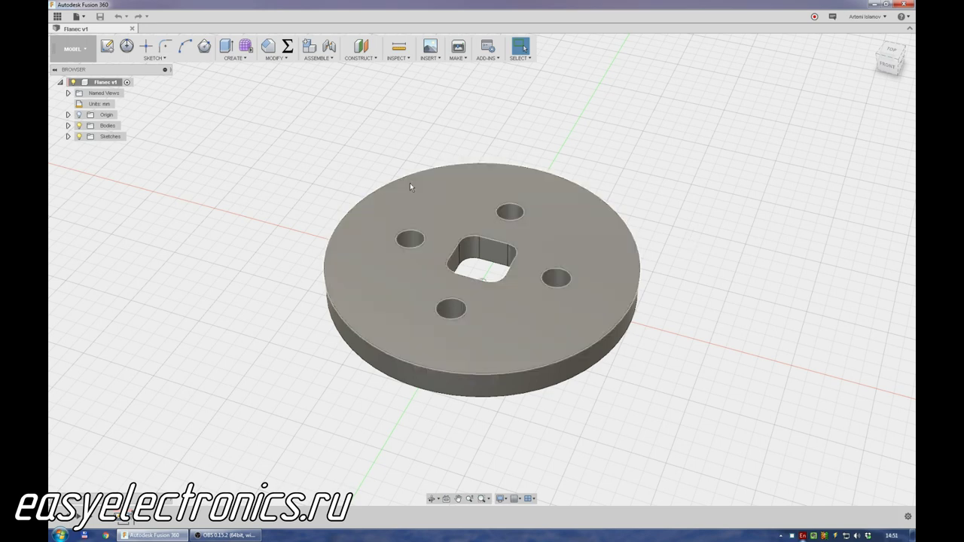
{"action": "left_click", "coordinate": [74, 49]}
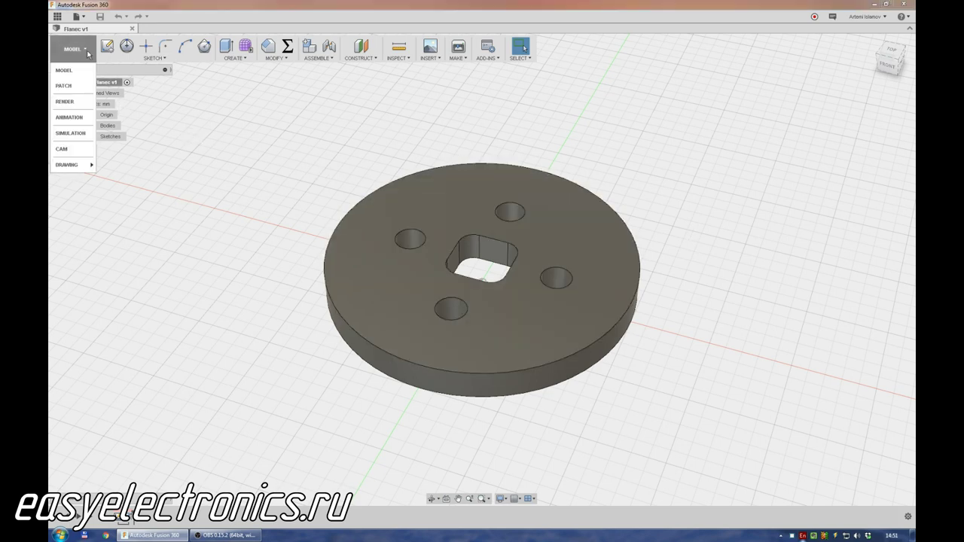
Switch to the CAM workspace and expand the Obrazec setup to inspect its stock.
{"action": "left_click", "coordinate": [81, 152]}
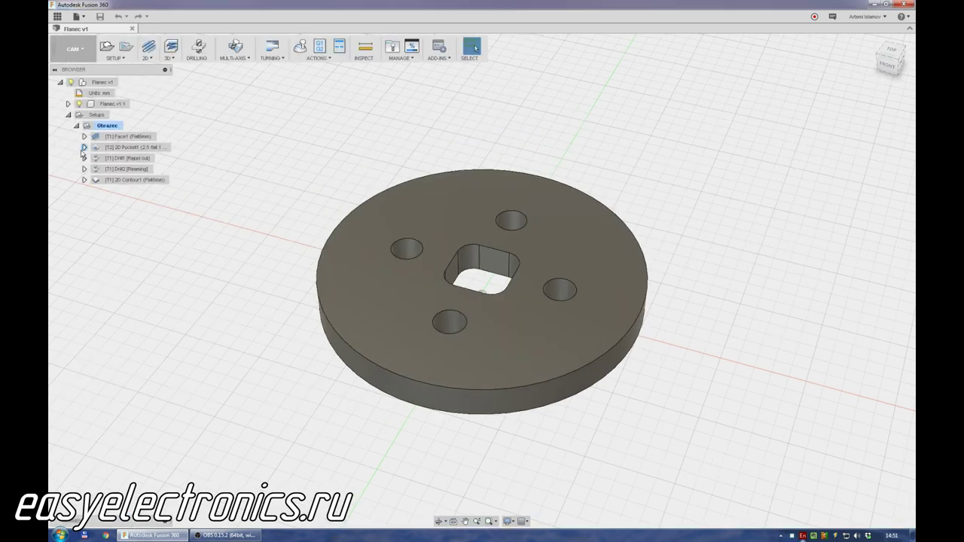
{"action": "left_click", "coordinate": [76, 126]}
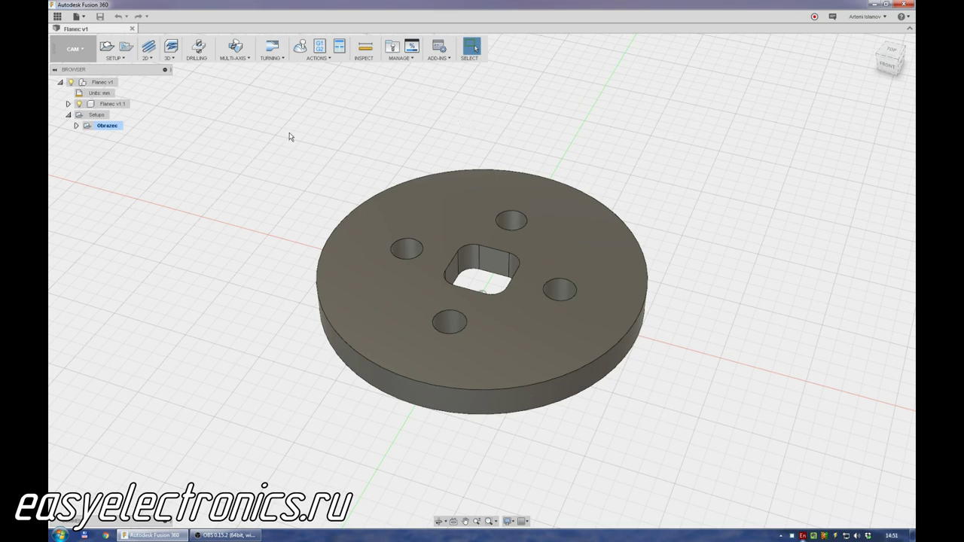
{"action": "left_click", "coordinate": [76, 126]}
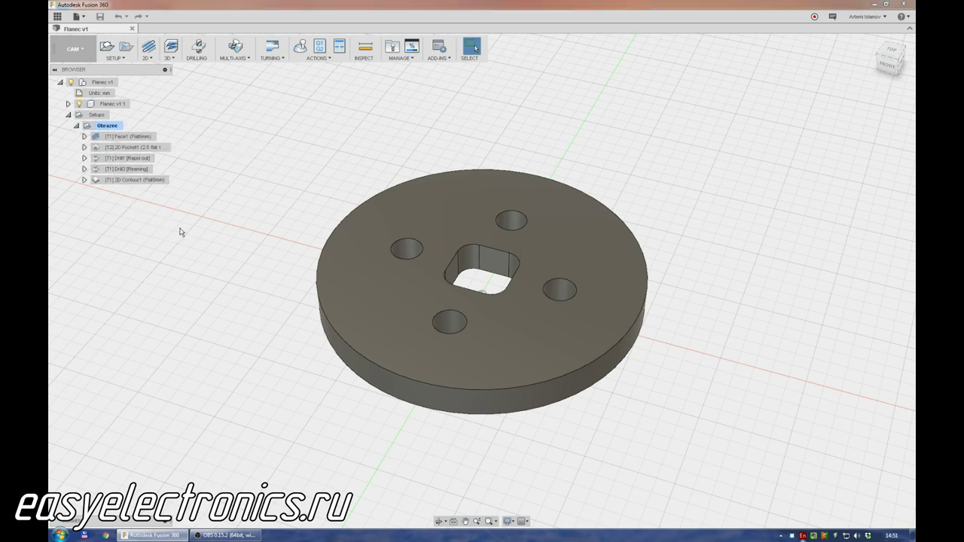
{"action": "left_click", "coordinate": [117, 126]}
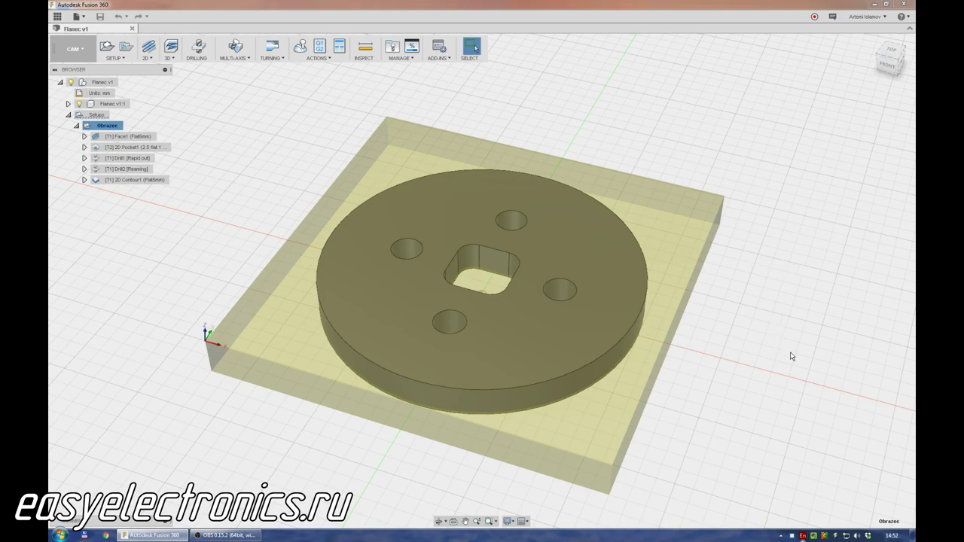
{"action": "middle_click_drag", "start_coordinate": [792, 358], "coordinate": [806, 318], "text": "shift"}
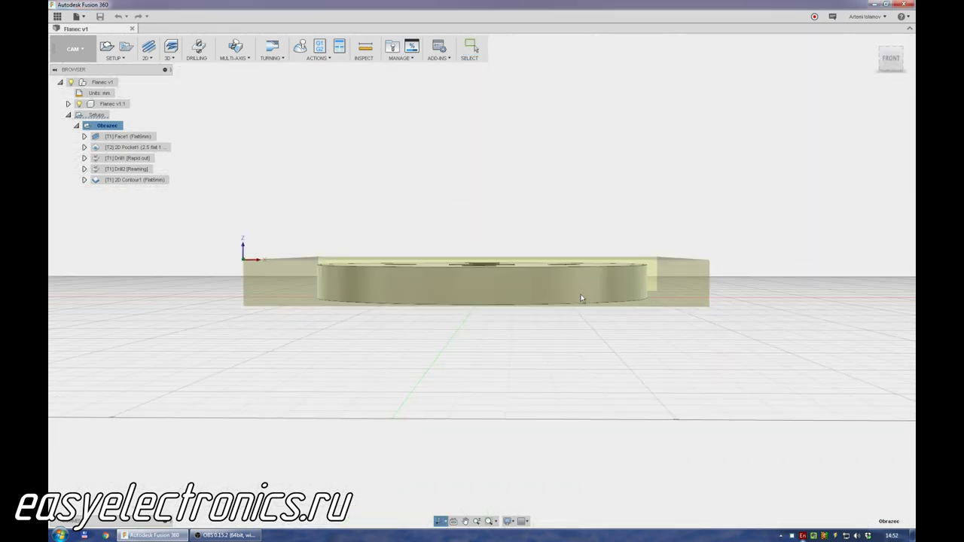
{"action": "mouse_move", "coordinate": [571, 259]}
{"action": "middle_mouse_down", "text": "shift"}
{"action": "mouse_move", "coordinate": [784, 301]}
{"action": "mouse_move", "coordinate": [754, 319]}
{"action": "mouse_move", "coordinate": [758, 329]}
{"action": "middle_mouse_up", "text": "shift"}
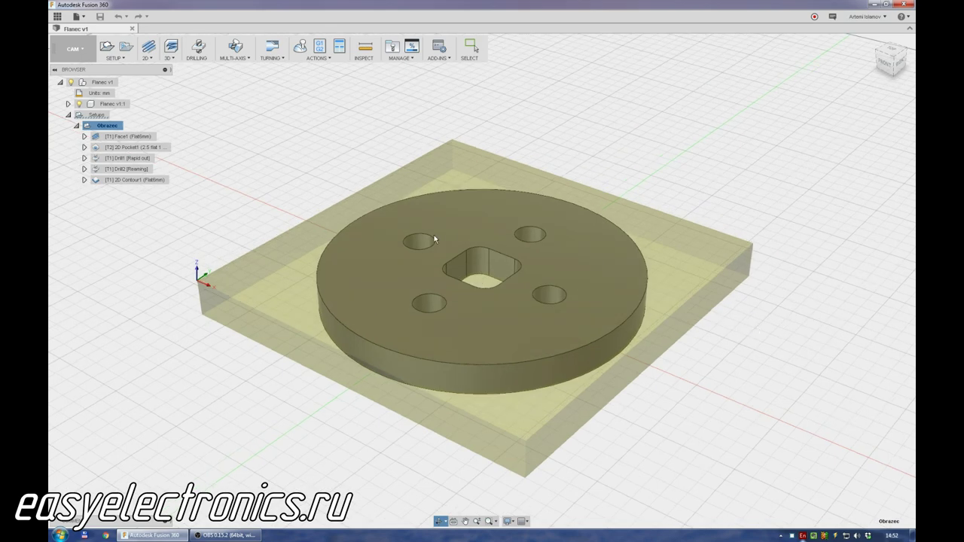
Preview the Face1, 2D Pocket1, Drill1, Drill2 and 2D Contour1 toolpaths, then collapse Obrazec.
{"action": "left_click", "coordinate": [123, 139]}
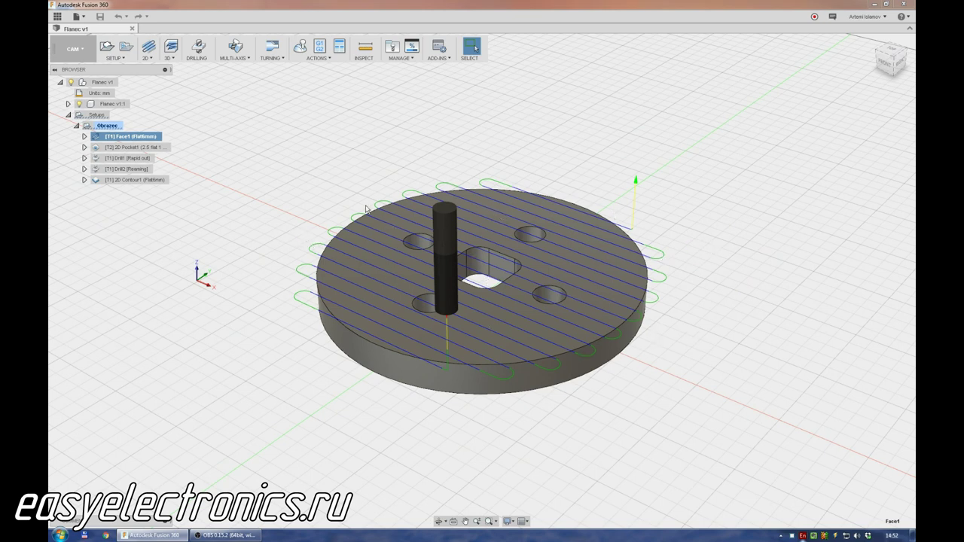
{"action": "left_click", "coordinate": [135, 147]}
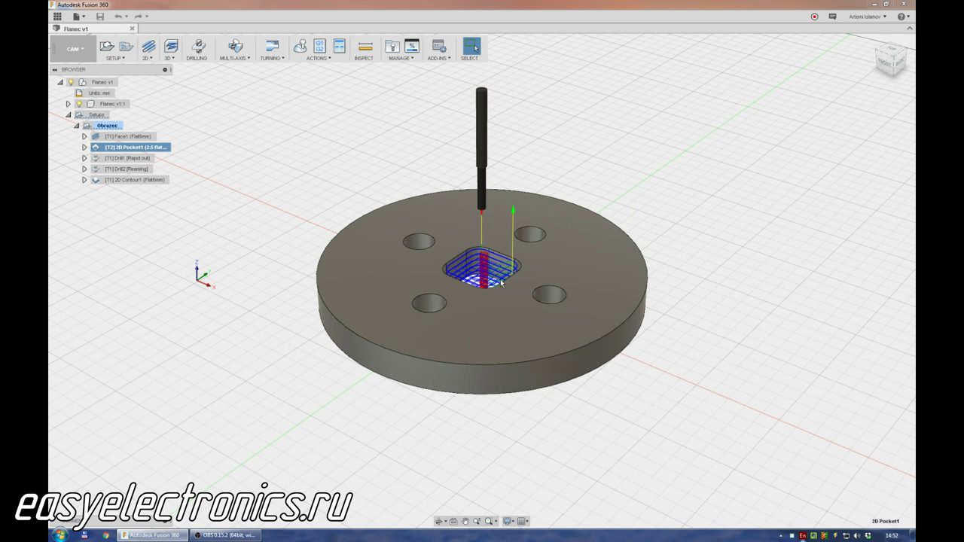
{"action": "left_click", "coordinate": [130, 158]}
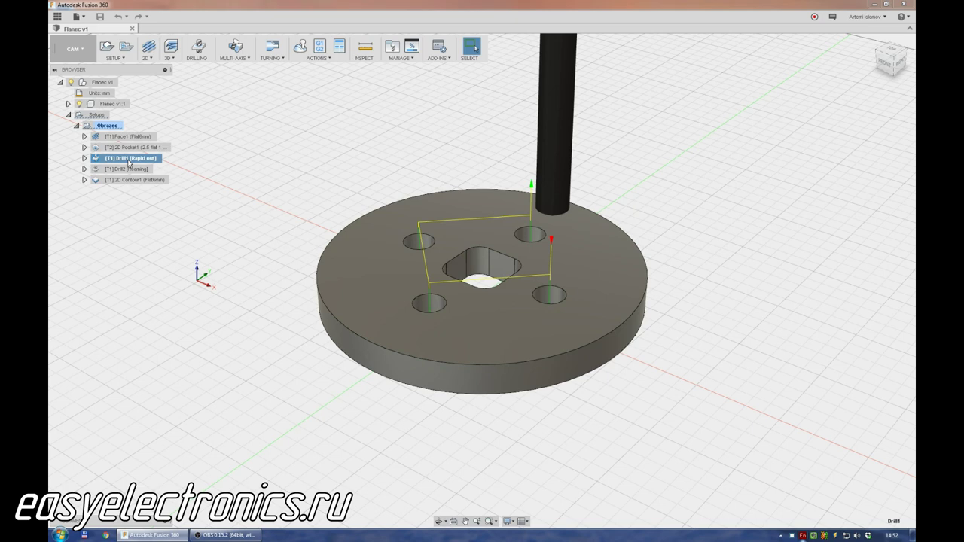
{"action": "left_click", "coordinate": [128, 170]}
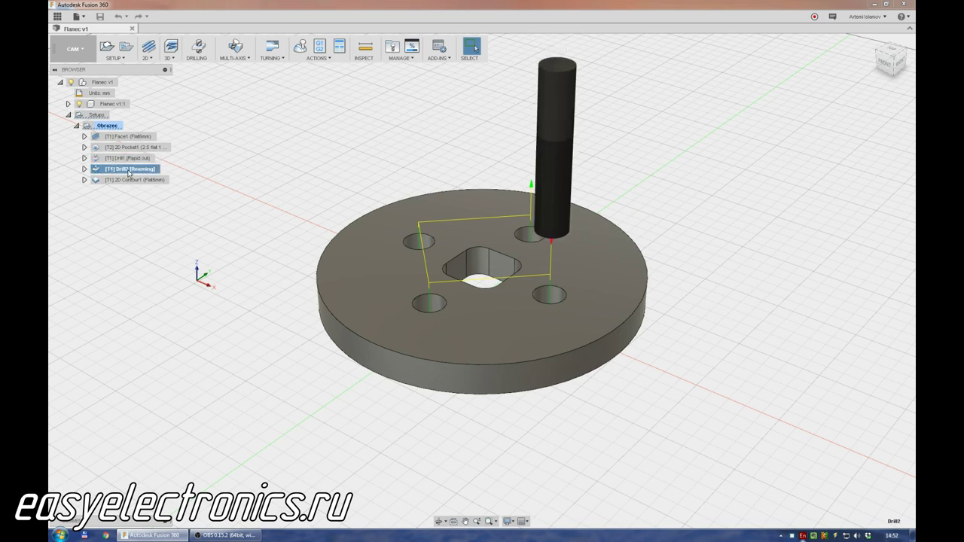
{"action": "left_click", "coordinate": [135, 180]}
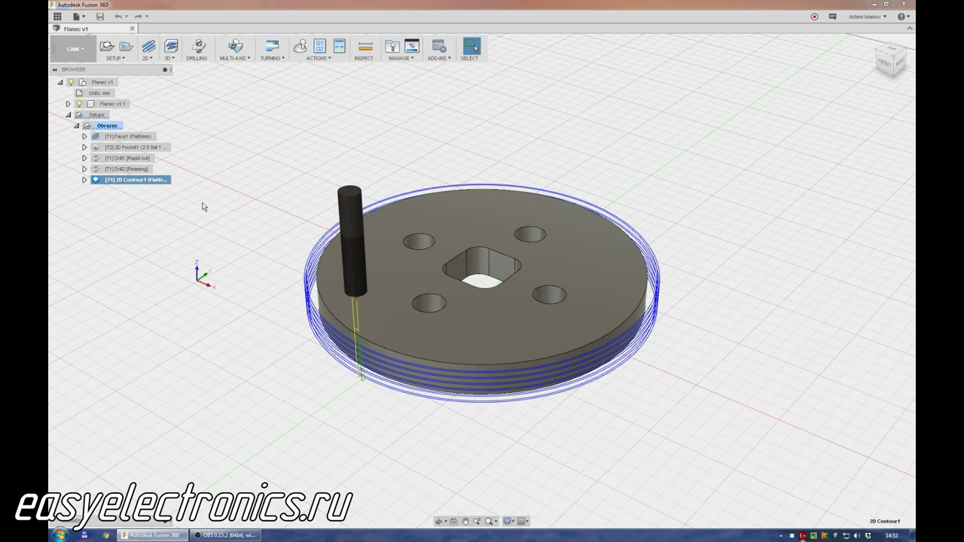
{"action": "left_click", "coordinate": [227, 203]}
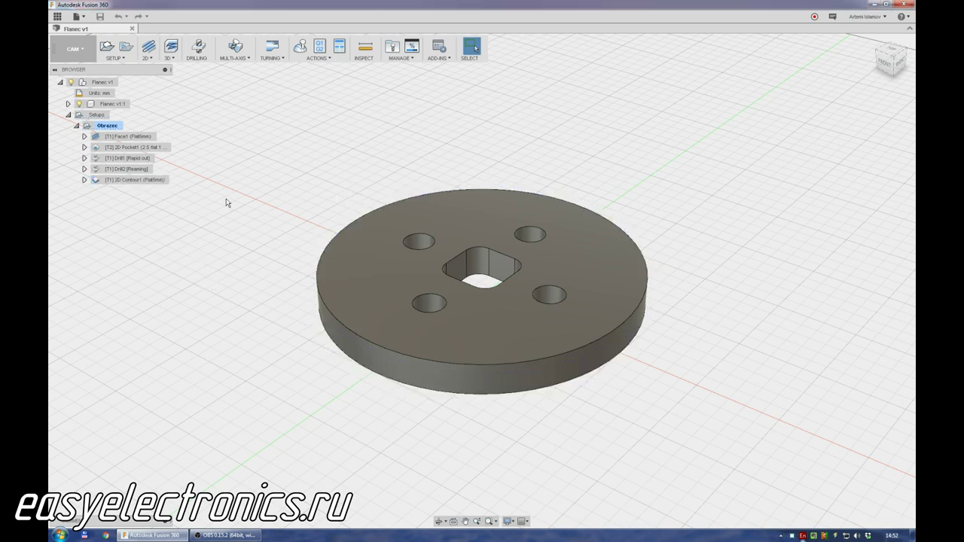
{"action": "left_click", "coordinate": [76, 125]}
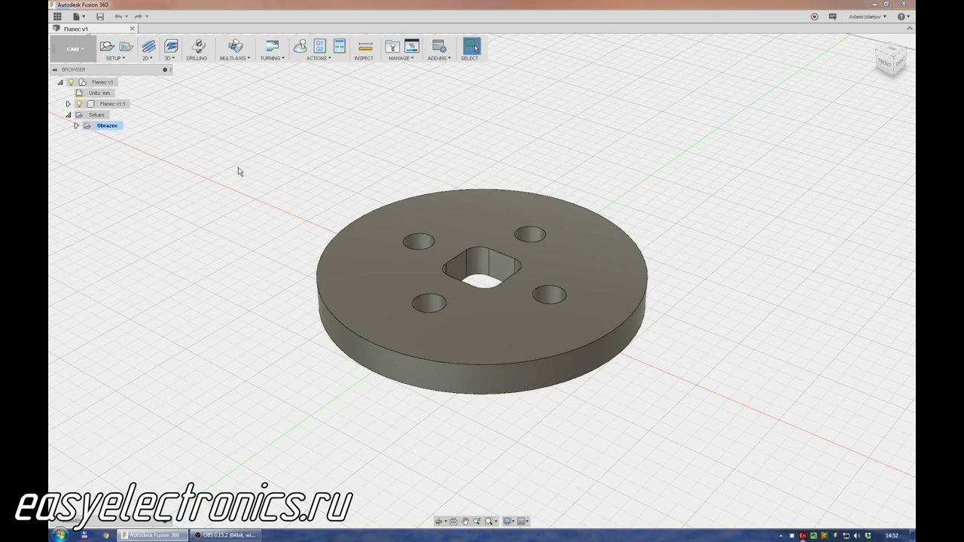
{"action": "scroll", "coordinate": [245, 174], "scroll_direction": "up", "scroll_amount": 1}
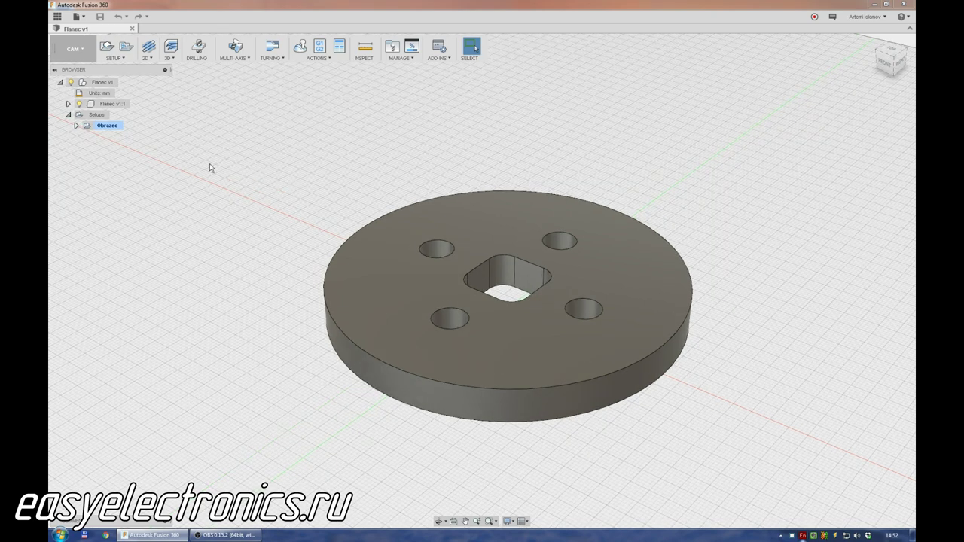
Create a new milling setup from the Setups group.
{"action": "left_click", "coordinate": [96, 116]}
{"action": "left_click", "coordinate": [115, 56]}
{"action": "left_click", "coordinate": [119, 69]}
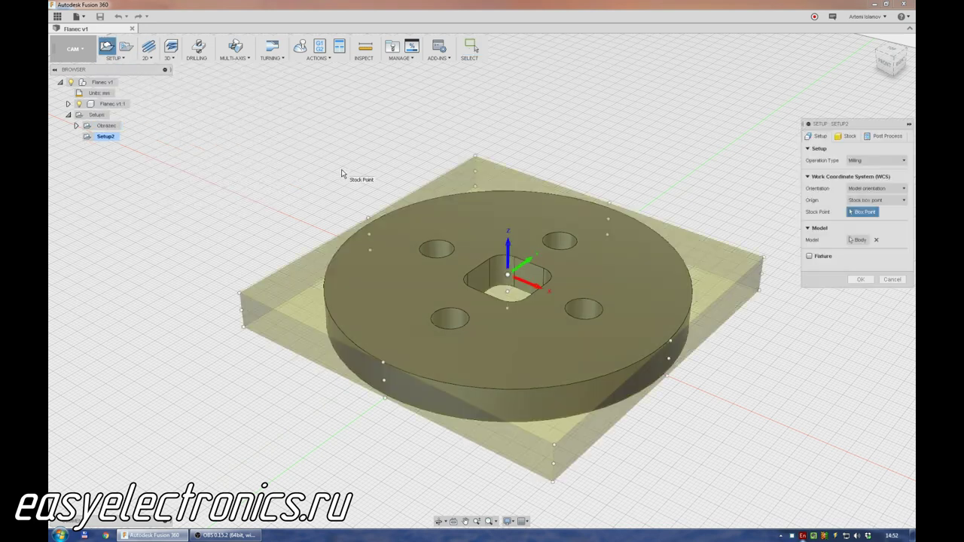
Place Setup2's work origin at the stock box's left corner.
{"action": "middle_click_drag", "start_coordinate": [786, 413], "coordinate": [745, 370]}
{"action": "middle_click_drag", "start_coordinate": [687, 413], "coordinate": [710, 409], "text": "shift"}
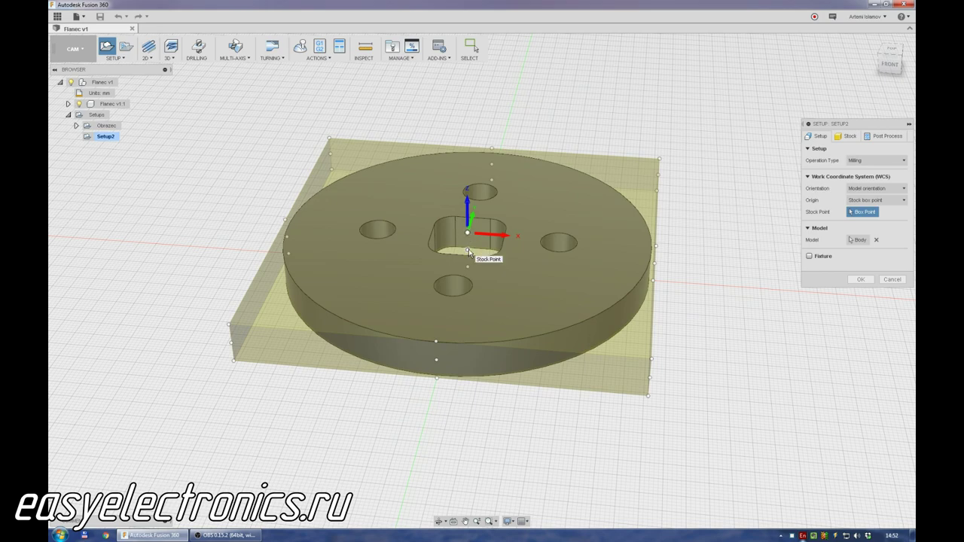
{"action": "mouse_move", "coordinate": [756, 387]}
{"action": "middle_mouse_down", "text": "shift"}
{"action": "mouse_move", "coordinate": [767, 387]}
{"action": "mouse_move", "coordinate": [728, 384]}
{"action": "middle_mouse_up", "text": "shift"}
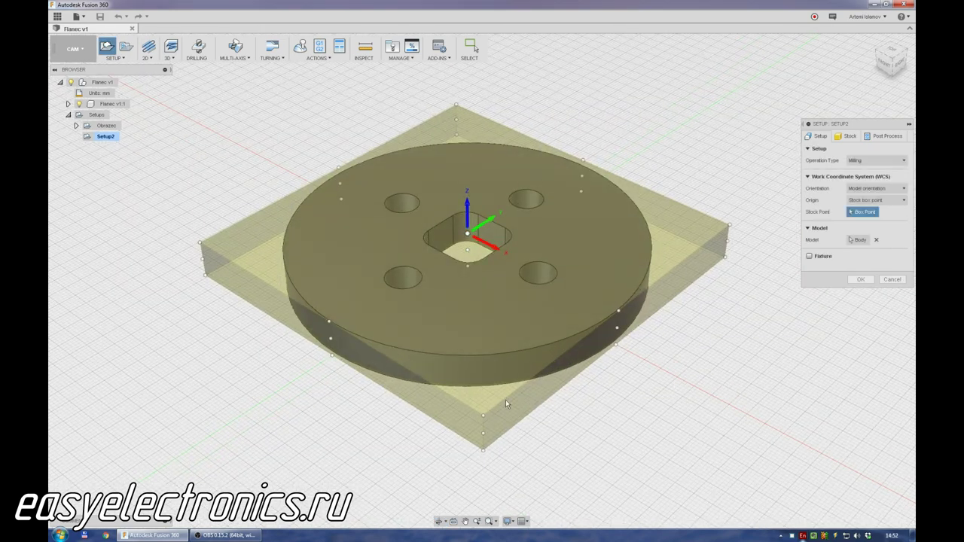
{"action": "left_click", "coordinate": [200, 244]}
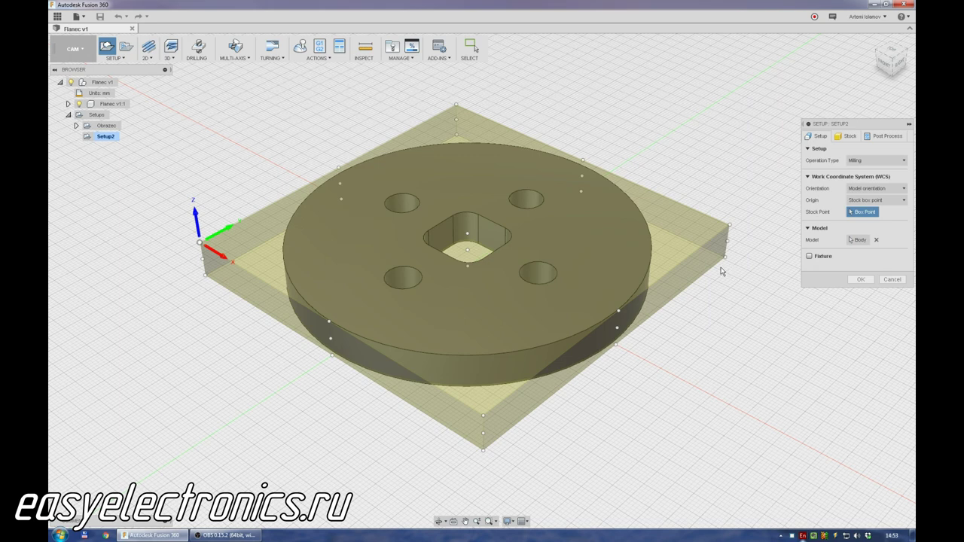
{"action": "left_click", "coordinate": [848, 136]}
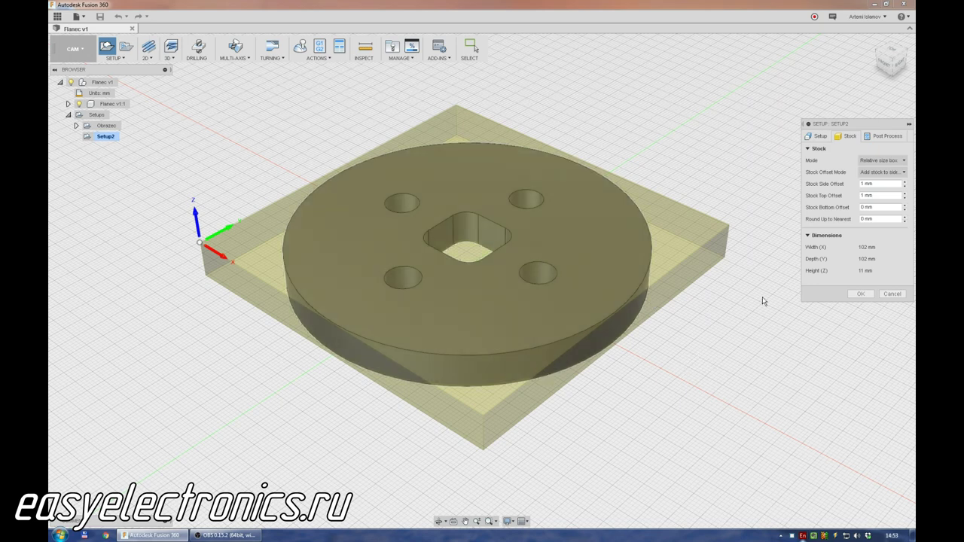
Set Setup2's stock side offset to 10 mm, giving a 120 × 120 × 11 mm block, and confirm.
{"action": "double_click", "coordinate": [881, 184]}
{"action": "type", "text": "10"}
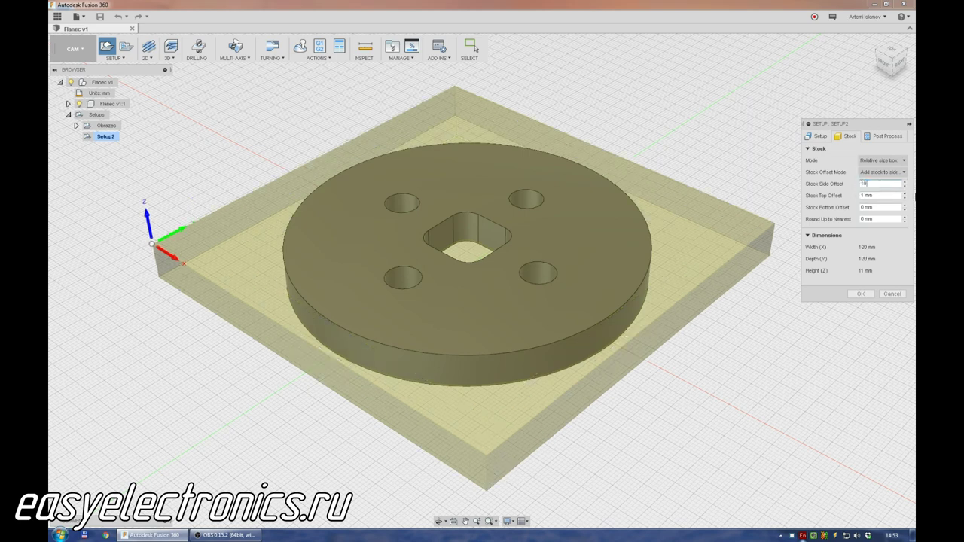
{"action": "key", "text": "Tab"}
{"action": "left_click", "coordinate": [857, 296]}
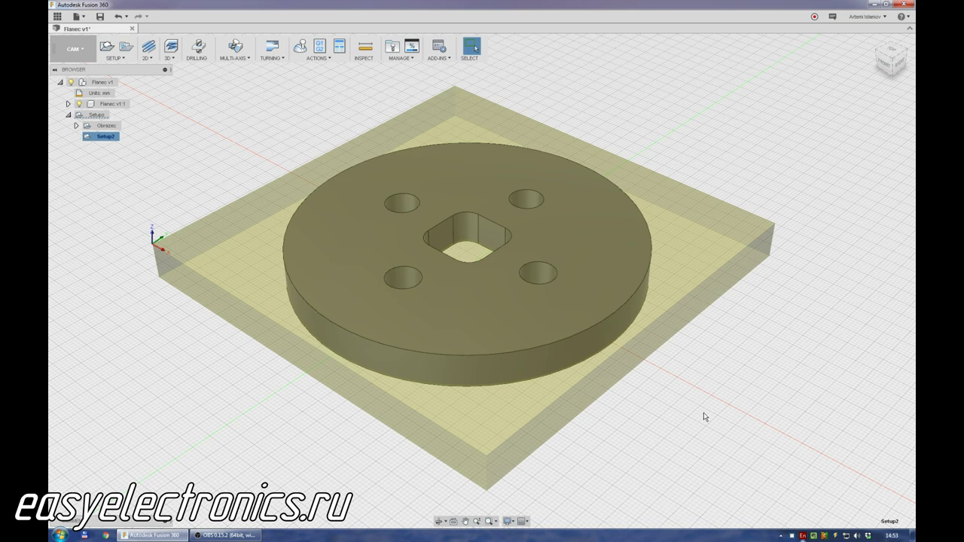
{"action": "middle_click_drag", "start_coordinate": [706, 417], "coordinate": [481, 334], "text": "shift"}
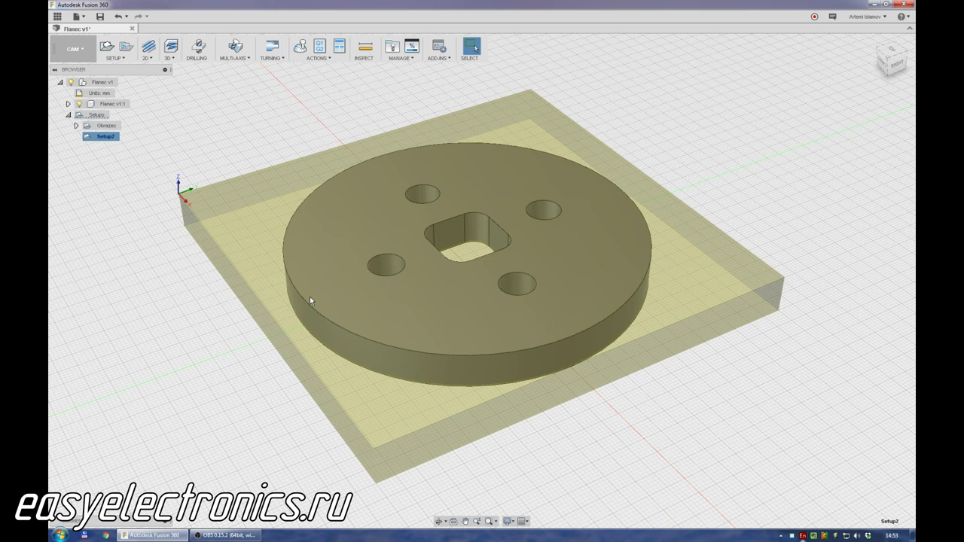
Start a Face operation with the 1 - Ø10 mm flat tool, using the disc's top edge as stock contour.
{"action": "left_click", "coordinate": [145, 58]}
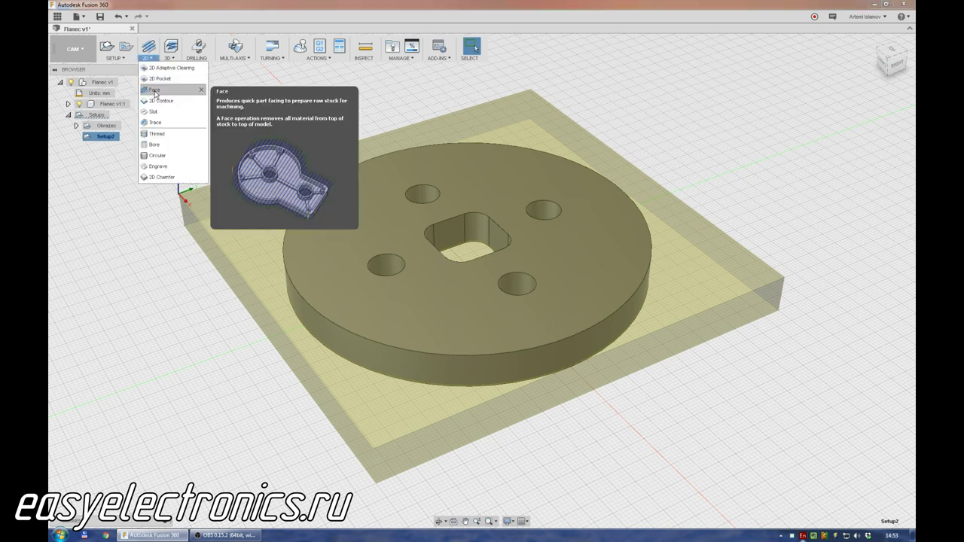
{"action": "left_click", "coordinate": [155, 89]}
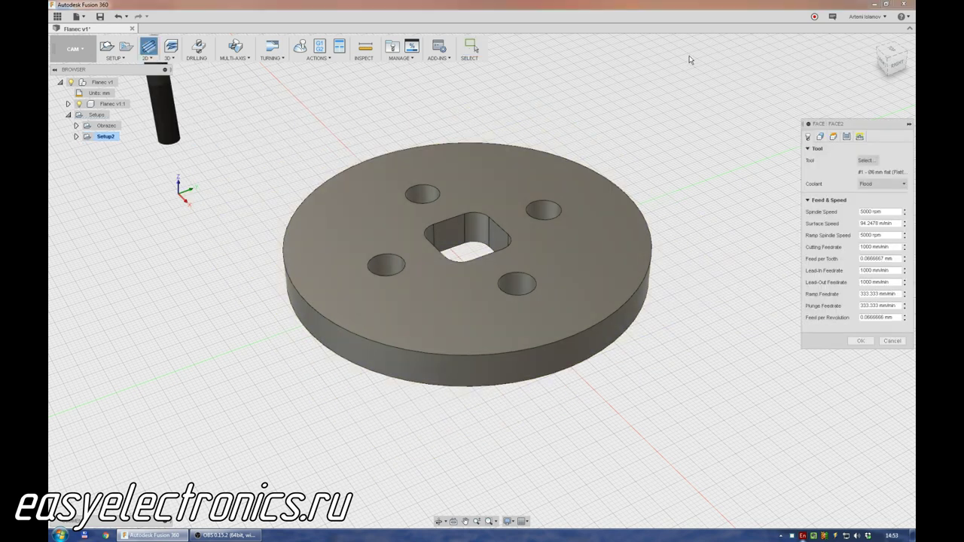
{"action": "left_click", "coordinate": [866, 160]}
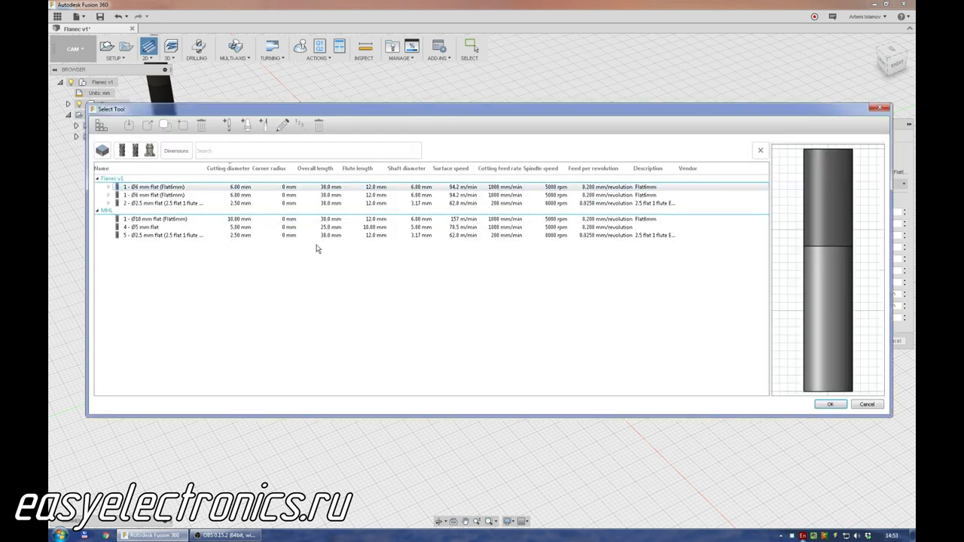
{"action": "left_click", "coordinate": [161, 219]}
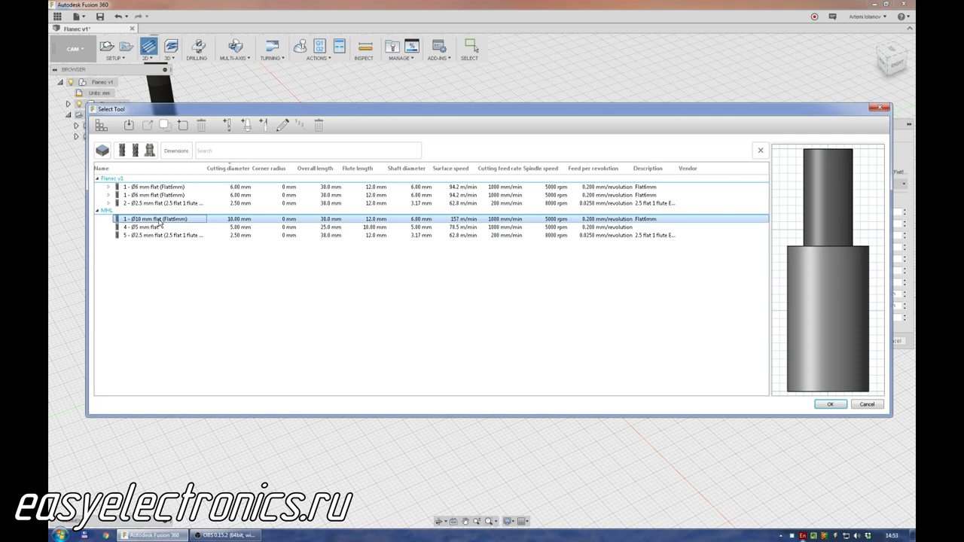
{"action": "left_click", "coordinate": [823, 405]}
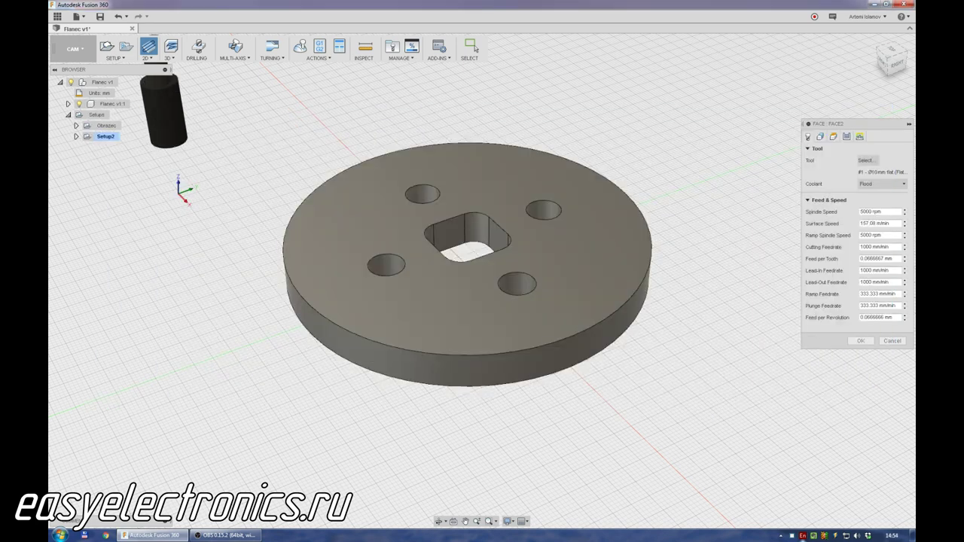
{"action": "middle_click_drag", "start_coordinate": [133, 370], "coordinate": [144, 366], "text": "shift"}
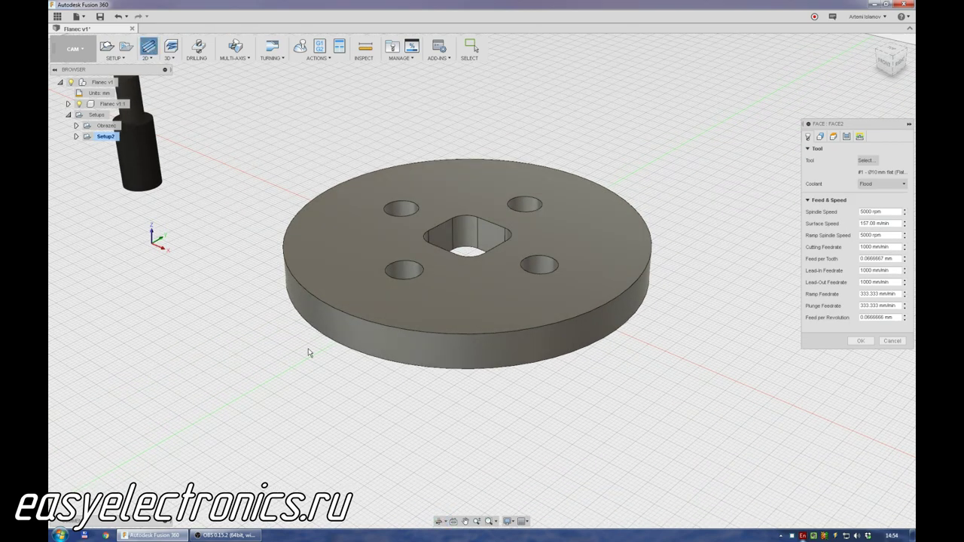
{"action": "left_click", "coordinate": [349, 318]}
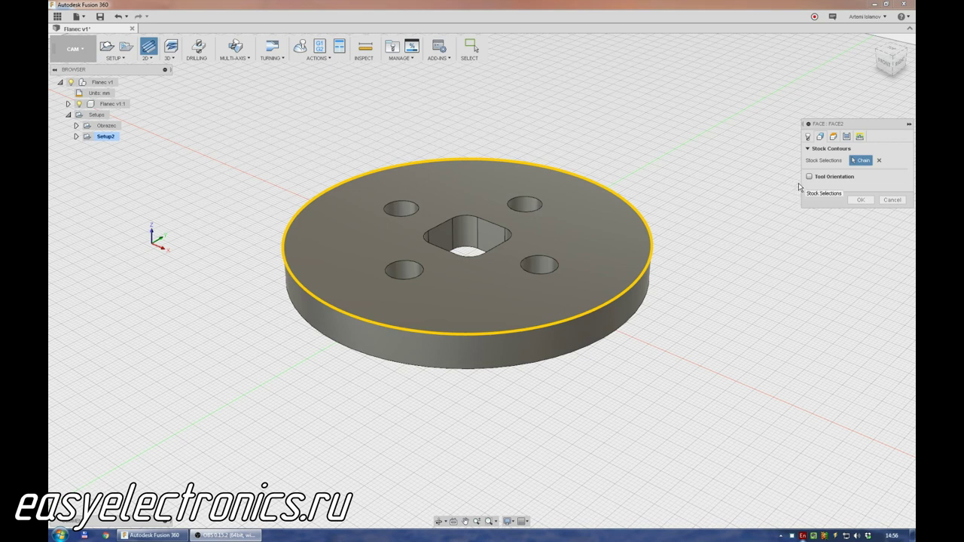
Inspect Face heights: clearance 15 mm, retract and feed 5 mm, top 0 mm, bottom -1 mm.
{"action": "left_click", "coordinate": [833, 137]}
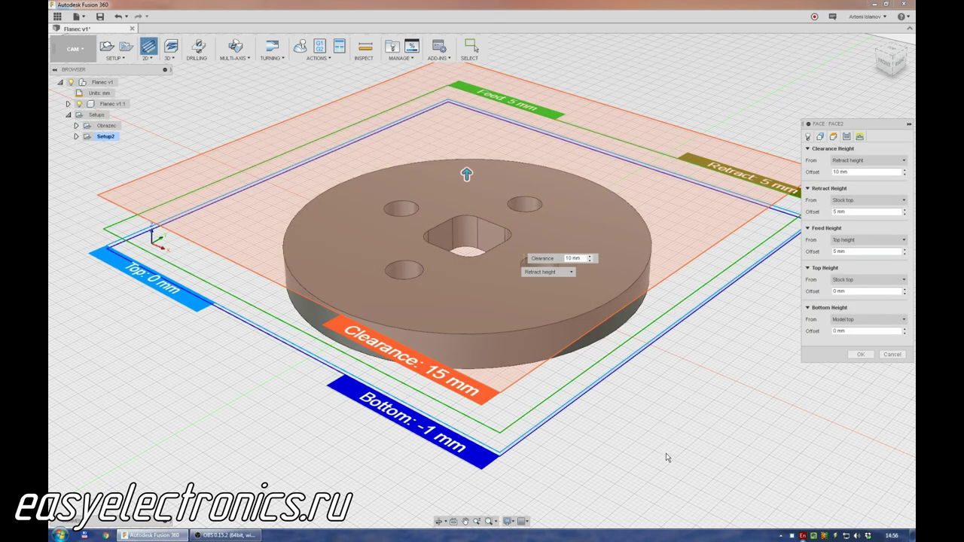
{"action": "mouse_move", "coordinate": [645, 458]}
{"action": "middle_mouse_down", "text": "shift"}
{"action": "mouse_move", "coordinate": [664, 443]}
{"action": "mouse_move", "coordinate": [653, 452]}
{"action": "middle_mouse_up", "text": "shift"}
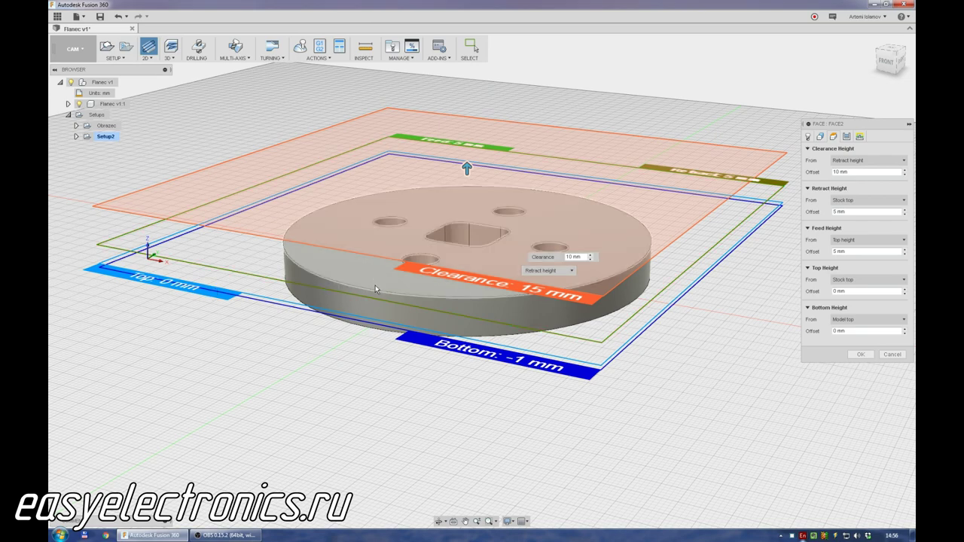
{"action": "middle_click_drag", "start_coordinate": [668, 388], "coordinate": [671, 391], "text": "shift"}
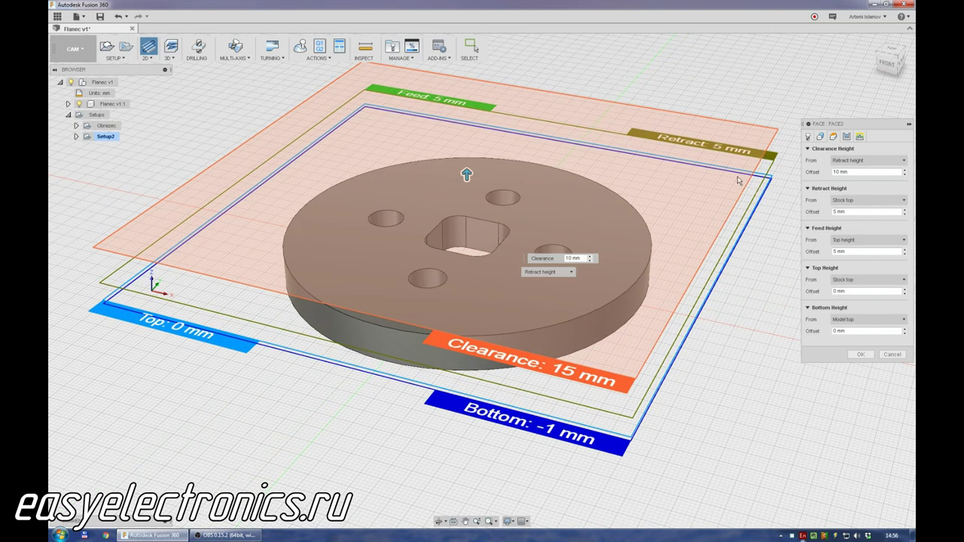
{"action": "middle_click_drag", "start_coordinate": [734, 380], "coordinate": [736, 355], "text": "shift"}
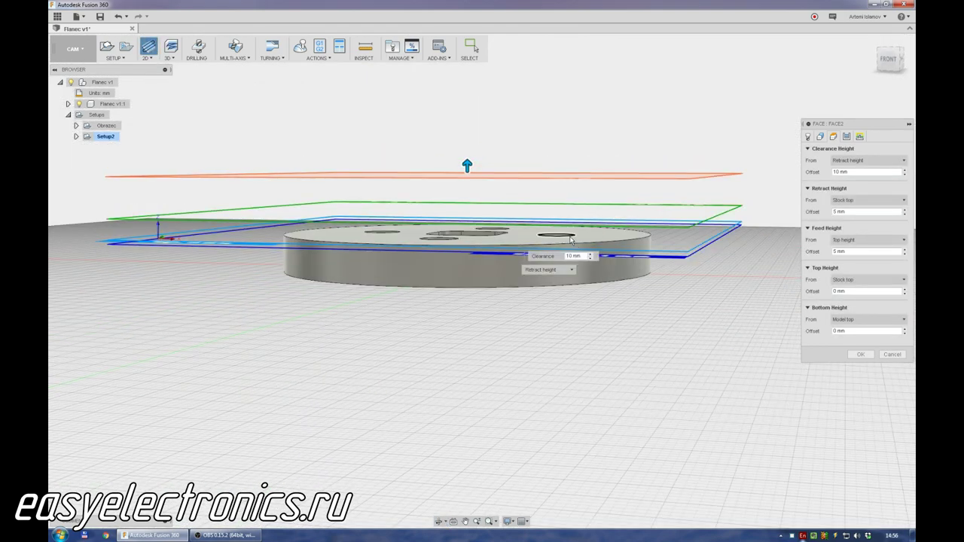
{"action": "middle_click_drag", "start_coordinate": [572, 239], "coordinate": [572, 311], "text": "shift"}
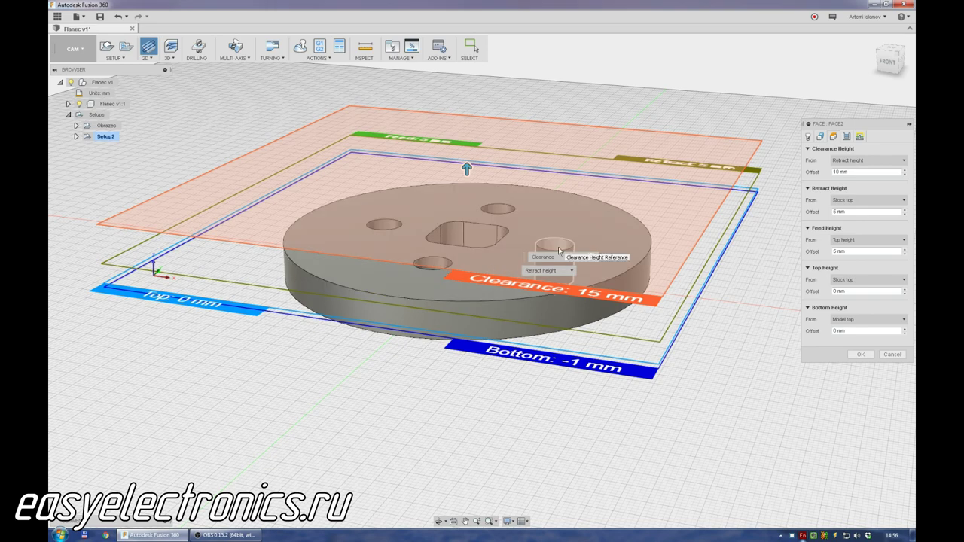
{"action": "middle_click_drag", "start_coordinate": [726, 287], "coordinate": [730, 328], "text": "shift"}
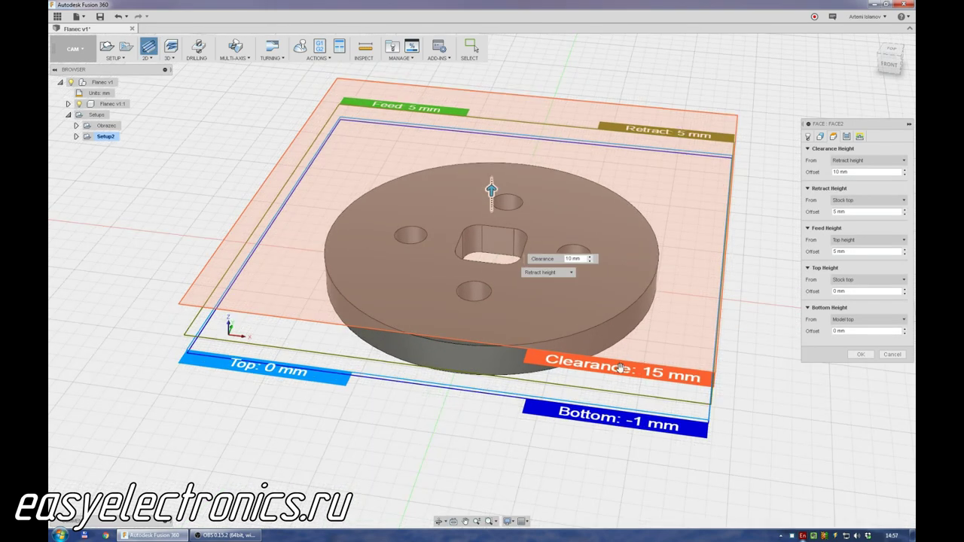
{"action": "middle_click_drag", "start_coordinate": [762, 440], "coordinate": [759, 430], "text": "shift"}
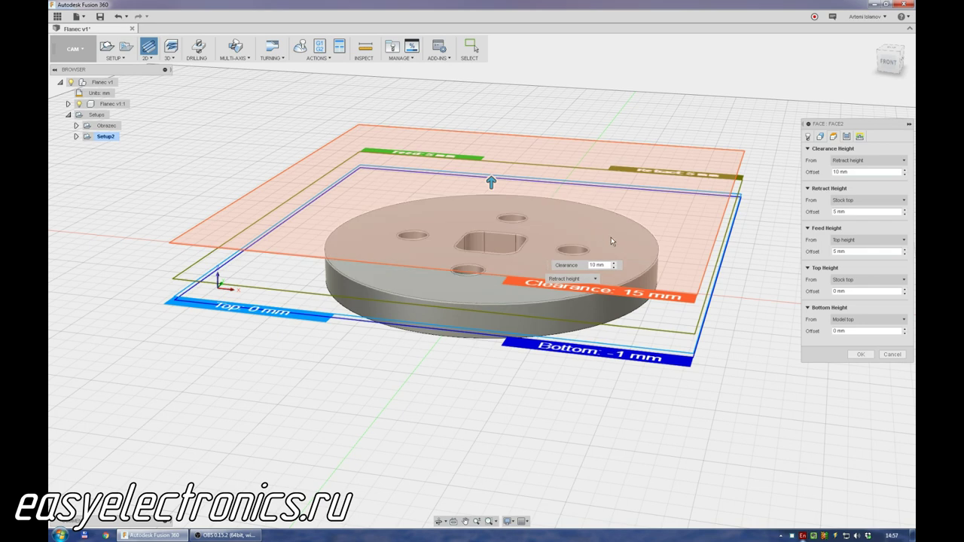
{"action": "middle_click_drag", "start_coordinate": [754, 316], "coordinate": [749, 339]}
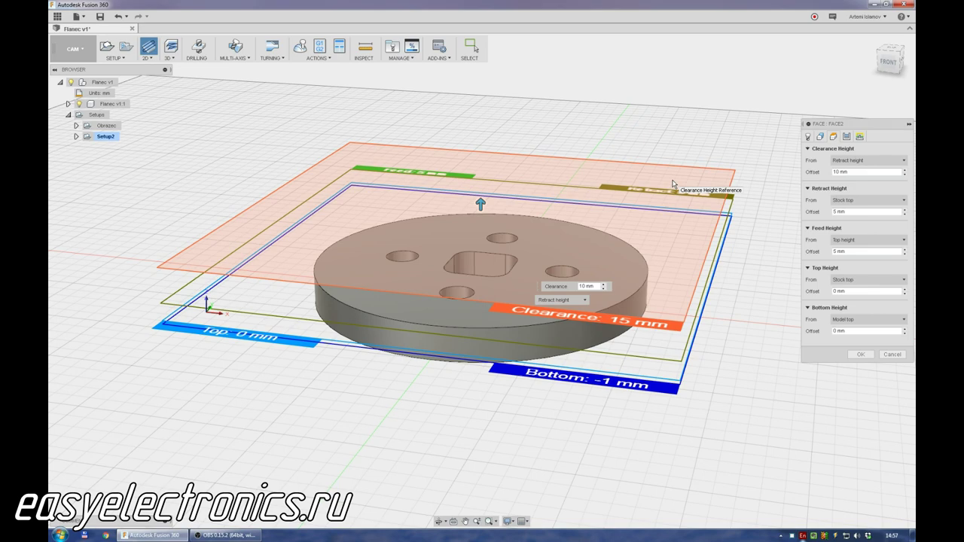
{"action": "middle_click_drag", "start_coordinate": [733, 315], "coordinate": [722, 318], "text": "shift"}
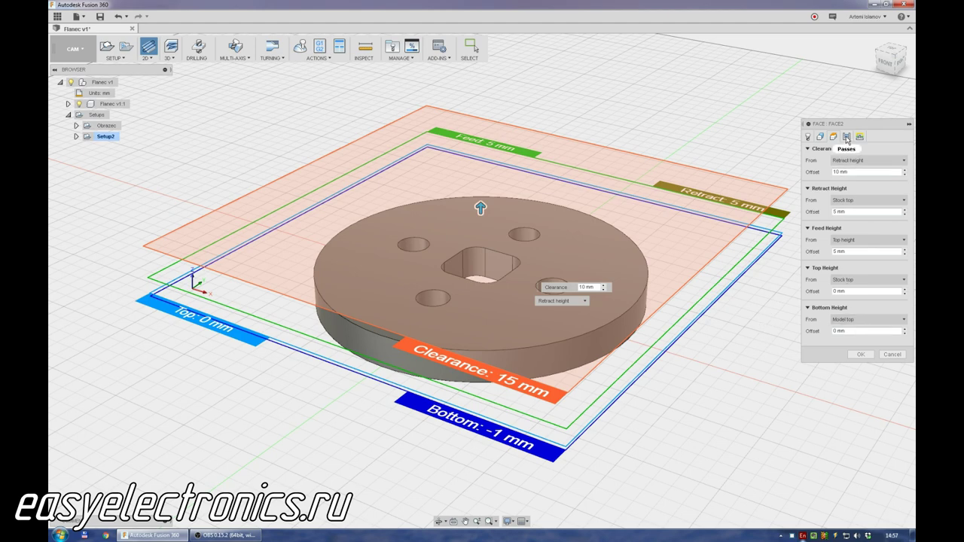
Give the Face passes a single depth, 10 mm pass extension and 1 mm stock offset, then confirm.
{"action": "left_click", "coordinate": [847, 138]}
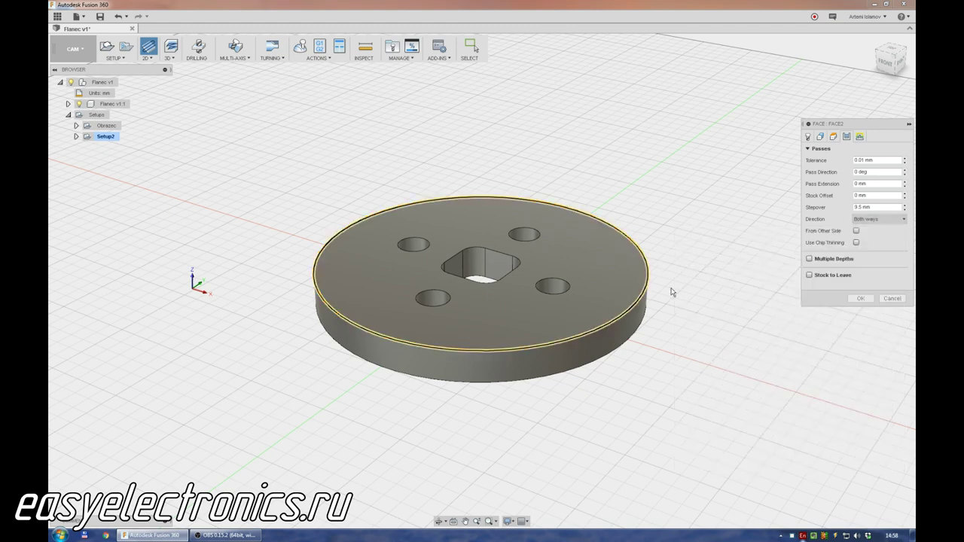
{"action": "left_click", "coordinate": [810, 260]}
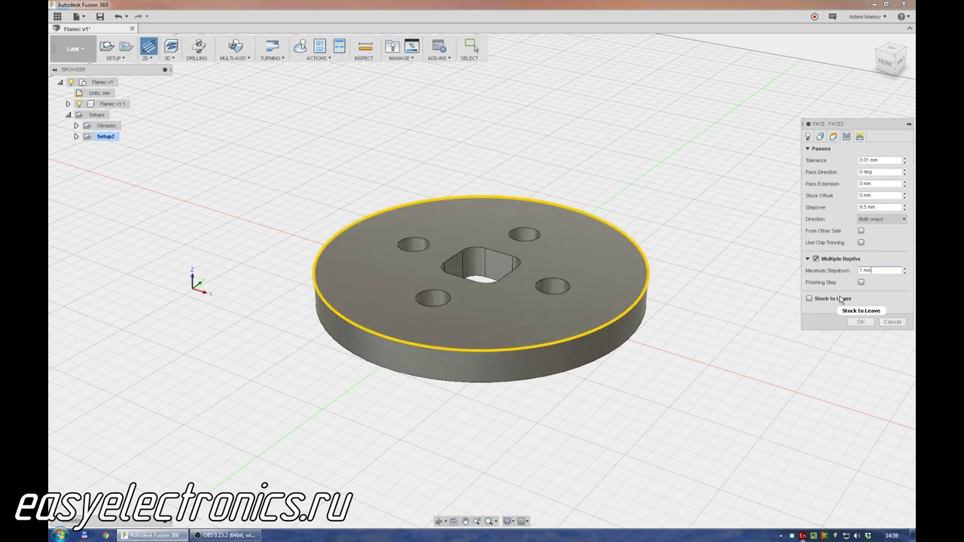
{"action": "left_click", "coordinate": [816, 258]}
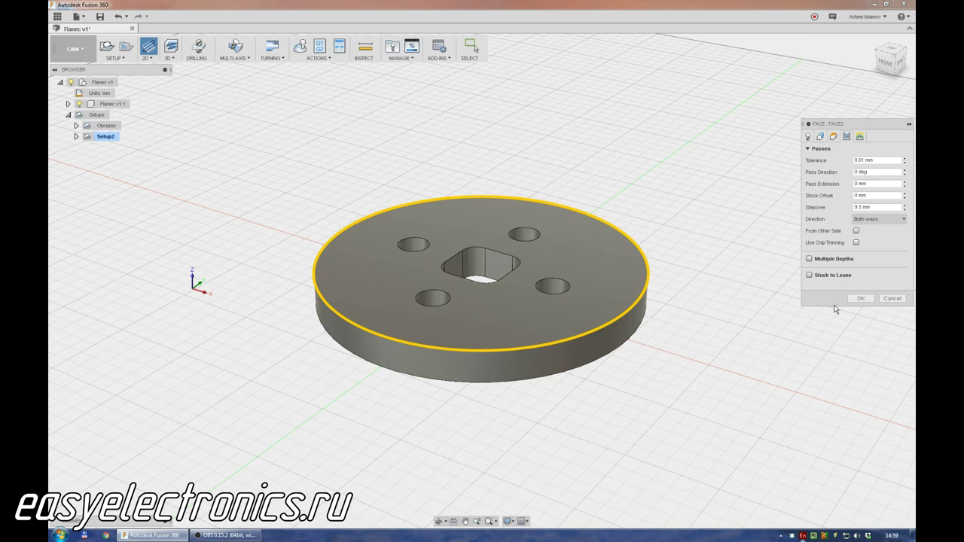
{"action": "left_click", "coordinate": [860, 184]}
{"action": "type", "text": "10"}
{"action": "left_click", "coordinate": [861, 195]}
{"action": "type", "text": "1"}
{"action": "left_click", "coordinate": [853, 298]}
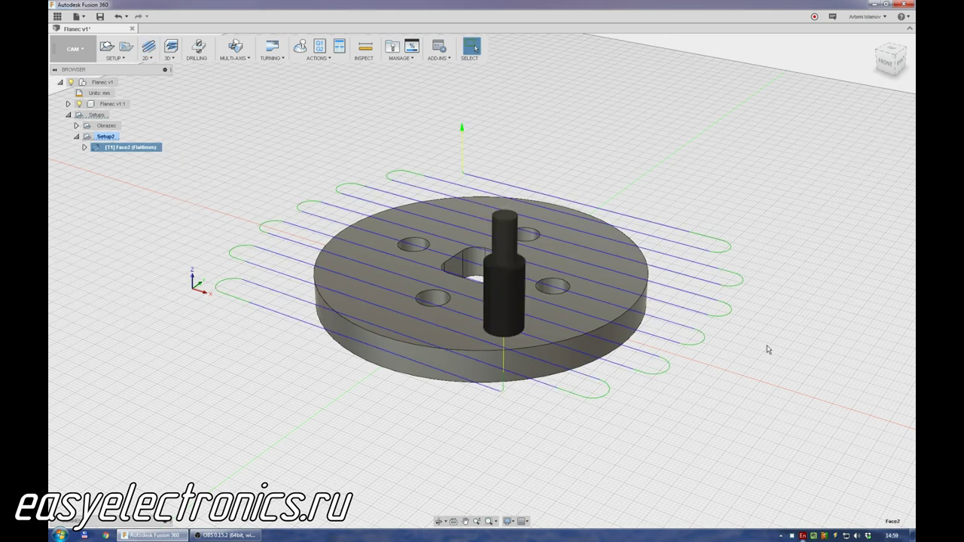
Simulate the Face toolpath on Setup2 with the stock block shown.
{"action": "mouse_move", "coordinate": [762, 363]}
{"action": "middle_mouse_down", "text": "shift"}
{"action": "mouse_move", "coordinate": [778, 401]}
{"action": "mouse_move", "coordinate": [762, 359]}
{"action": "middle_mouse_up", "text": "shift"}
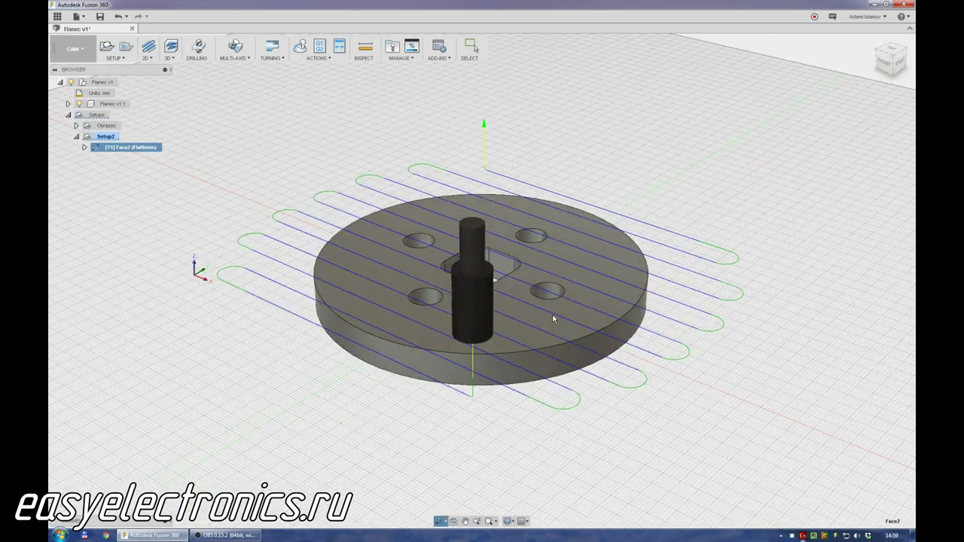
{"action": "key", "text": "Escape"}
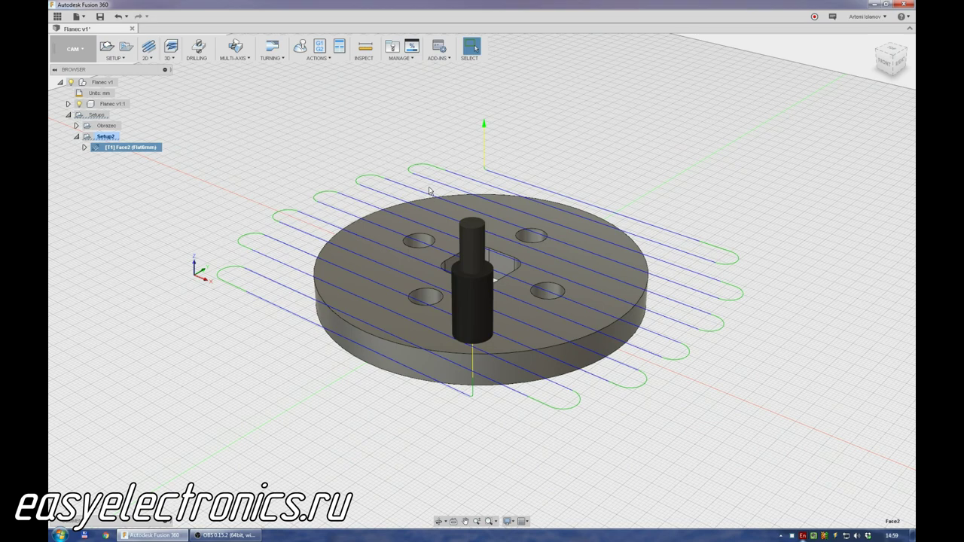
{"action": "left_click", "coordinate": [300, 47]}
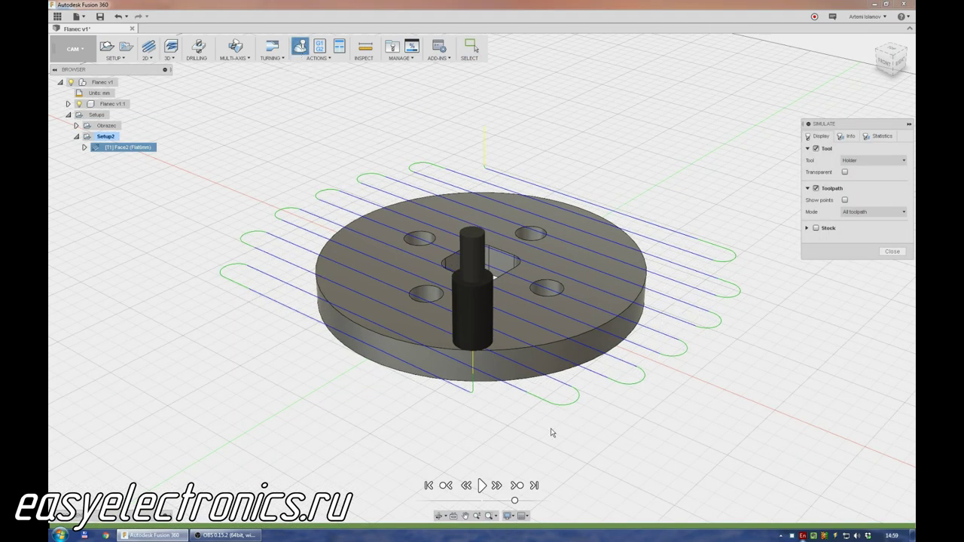
{"action": "left_click", "coordinate": [482, 485]}
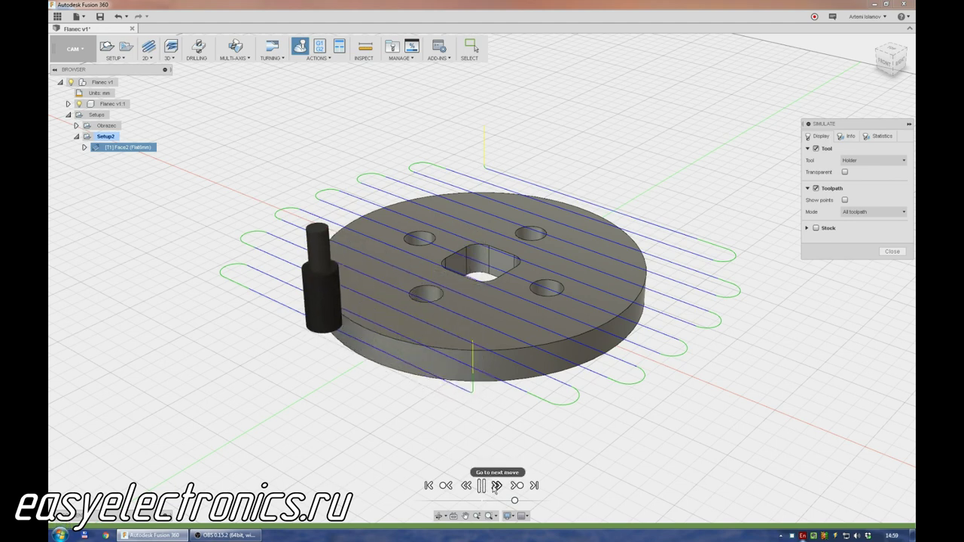
{"action": "left_click", "coordinate": [815, 228]}
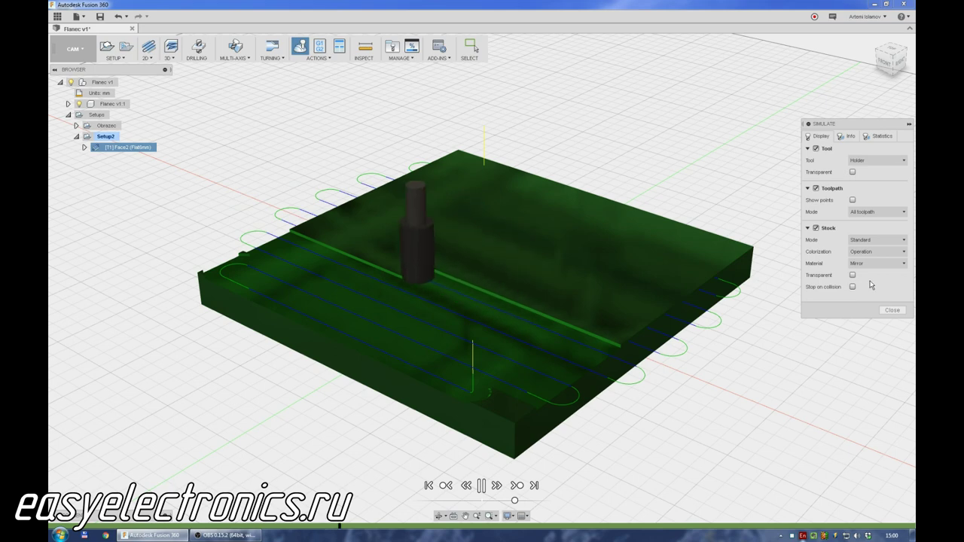
Colour the simulated stock by Material as Ceramic, then close the simulation.
{"action": "left_click", "coordinate": [878, 264]}
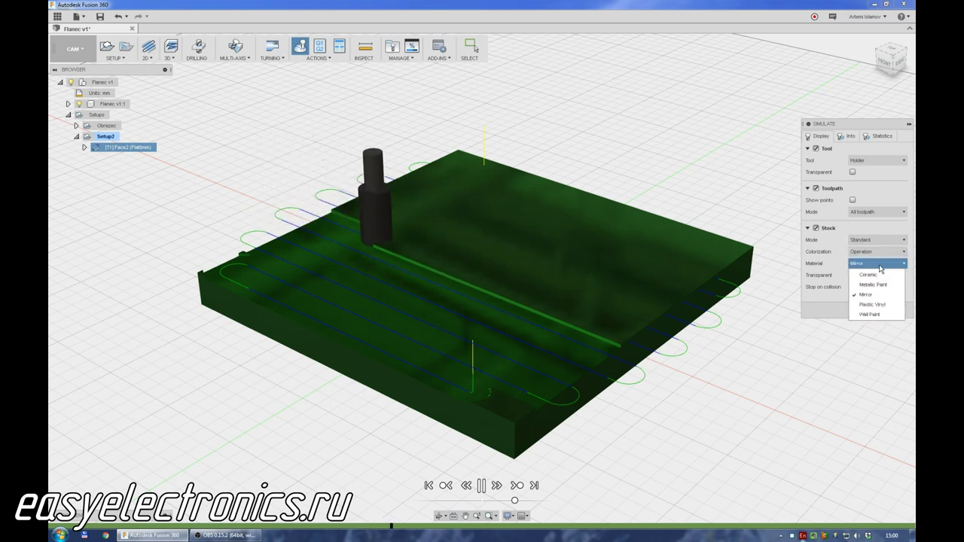
{"action": "left_click", "coordinate": [881, 319]}
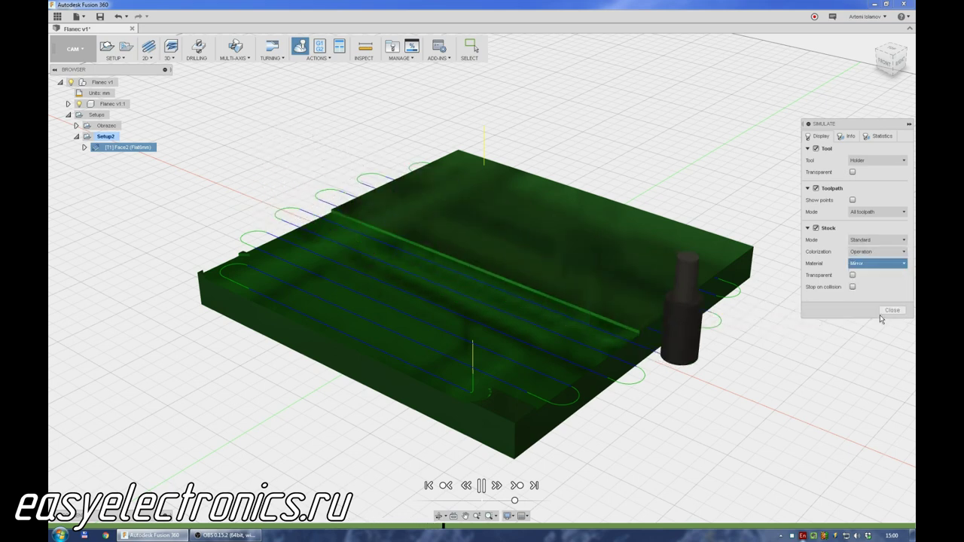
{"action": "left_click", "coordinate": [871, 264]}
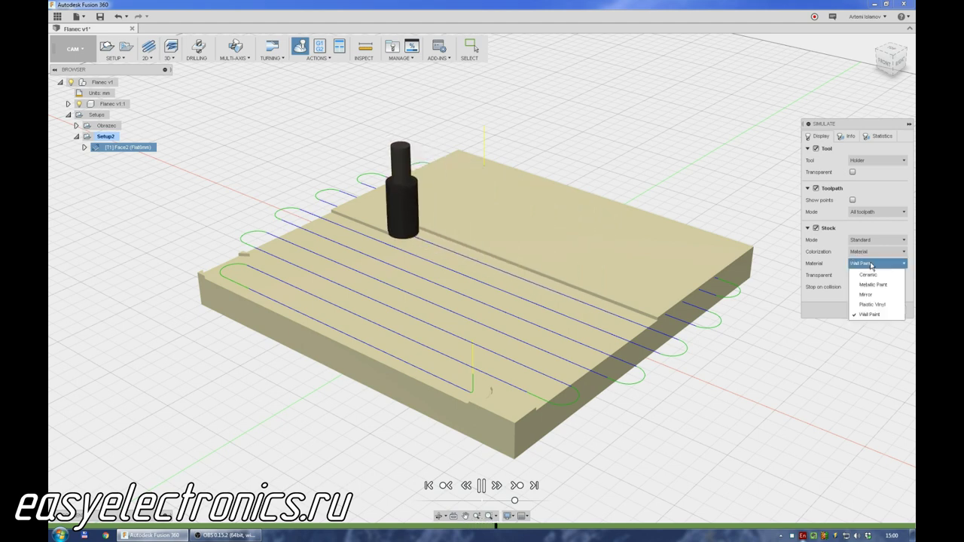
{"action": "left_click", "coordinate": [869, 275]}
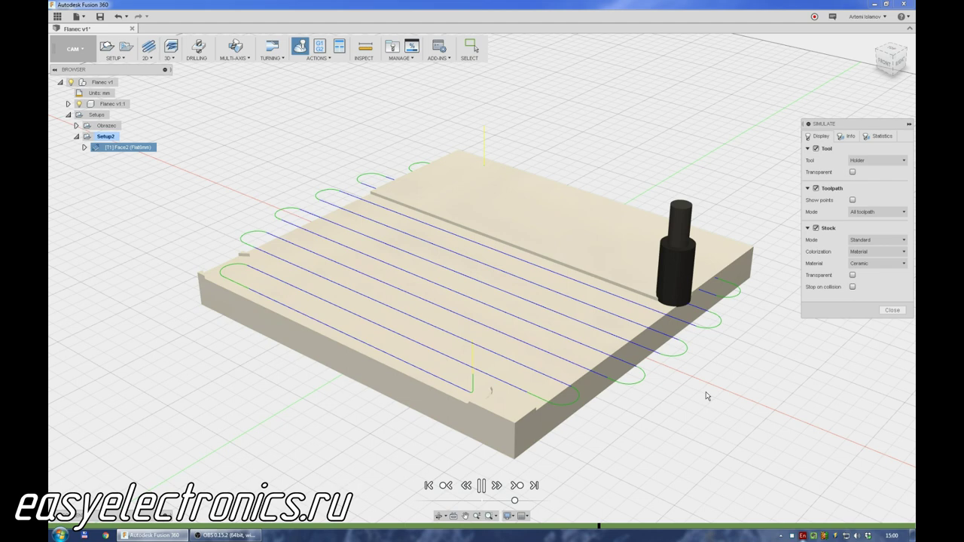
{"action": "middle_click_drag", "start_coordinate": [693, 400], "coordinate": [700, 403], "text": "shift"}
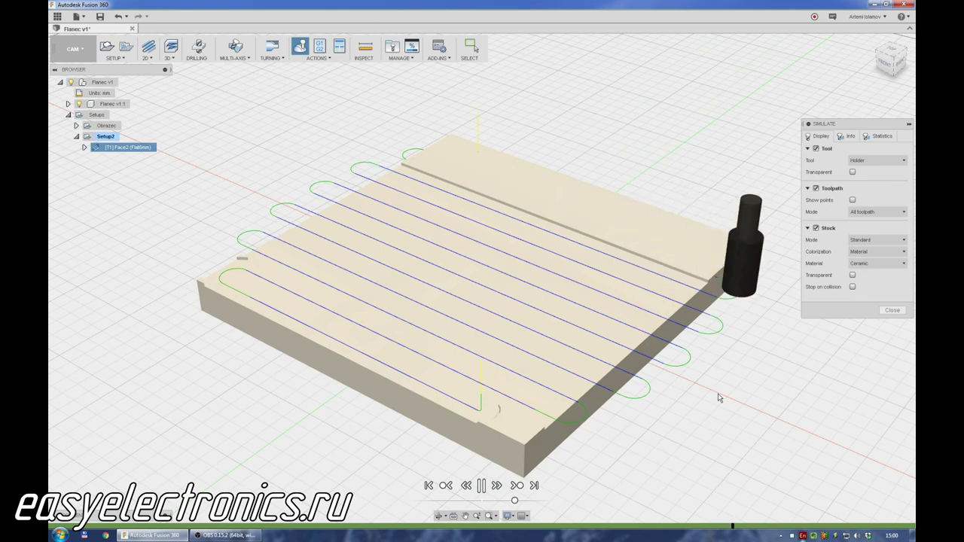
{"action": "left_click", "coordinate": [892, 310]}
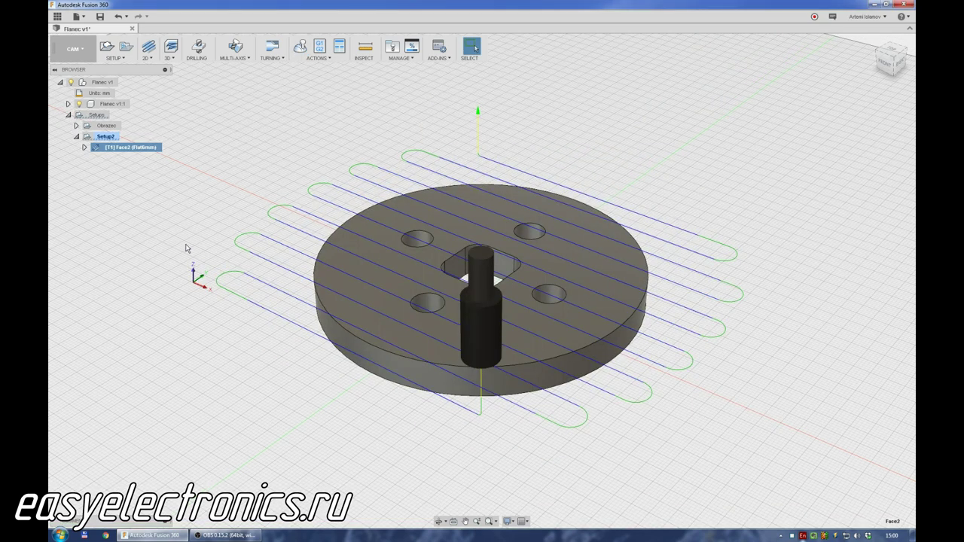
Start a 2D Pocket operation with the Ø2.5 mm flat end mill and show its geometry settings.
{"action": "middle_click_drag", "start_coordinate": [211, 334], "coordinate": [257, 341], "text": "shift"}
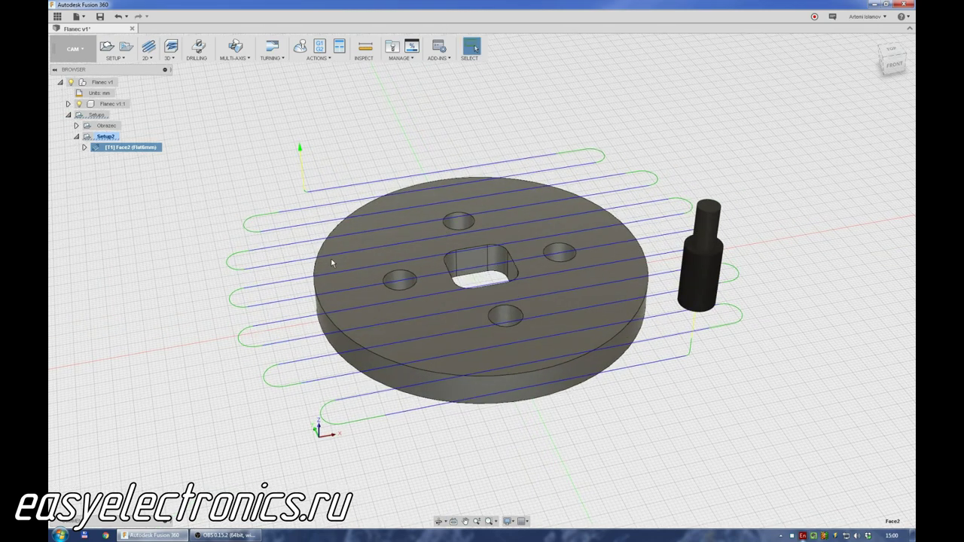
{"action": "left_click", "coordinate": [150, 58]}
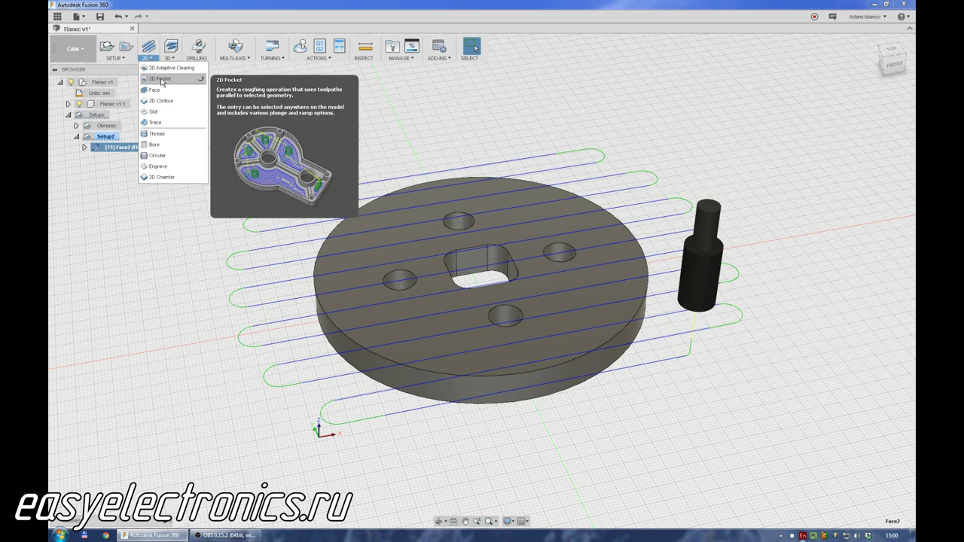
{"action": "left_click", "coordinate": [160, 80]}
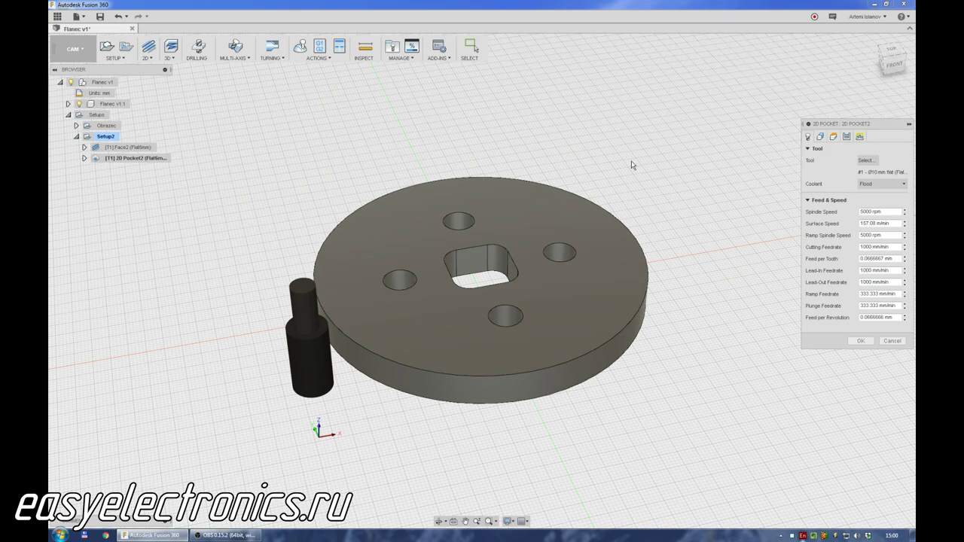
{"action": "left_click", "coordinate": [868, 161]}
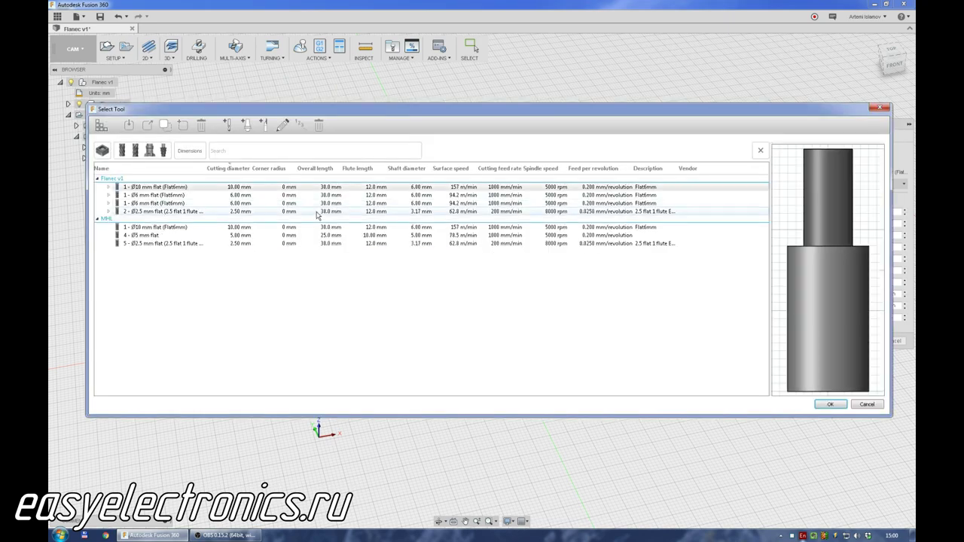
{"action": "left_click", "coordinate": [171, 246]}
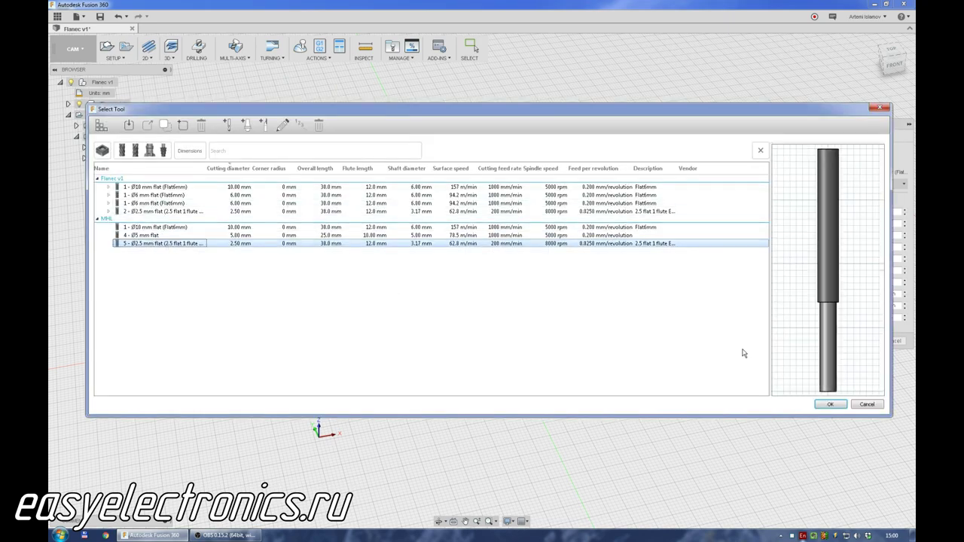
{"action": "left_click", "coordinate": [831, 405]}
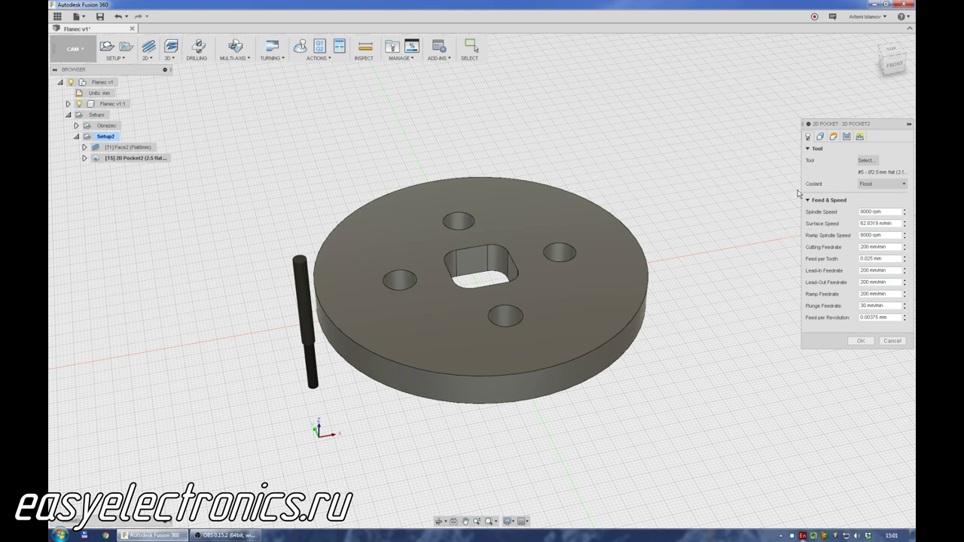
{"action": "left_click", "coordinate": [820, 138]}
{"action": "left_click", "coordinate": [821, 139]}
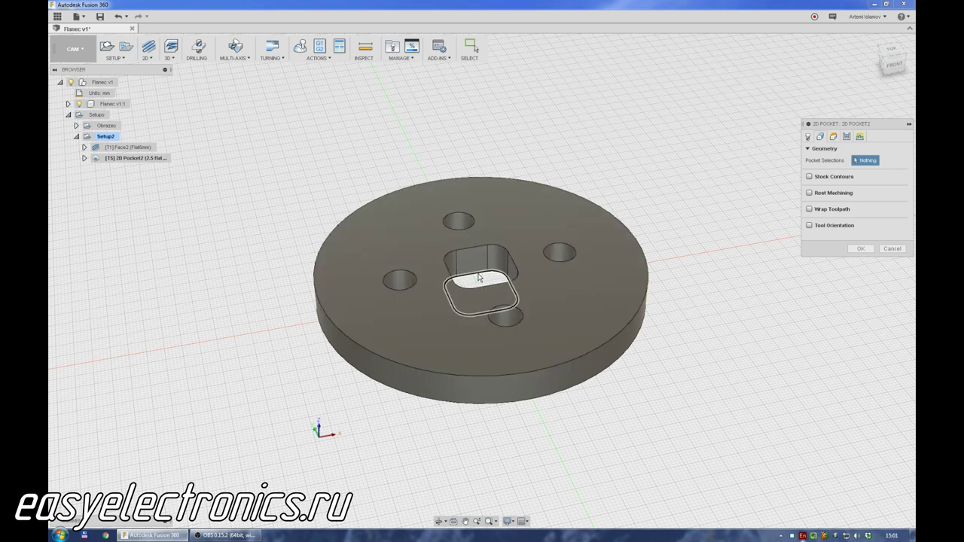
Chain the square hole's bottom contour as the pocket geometry and turn on finishing passes.
{"action": "left_click", "coordinate": [480, 277]}
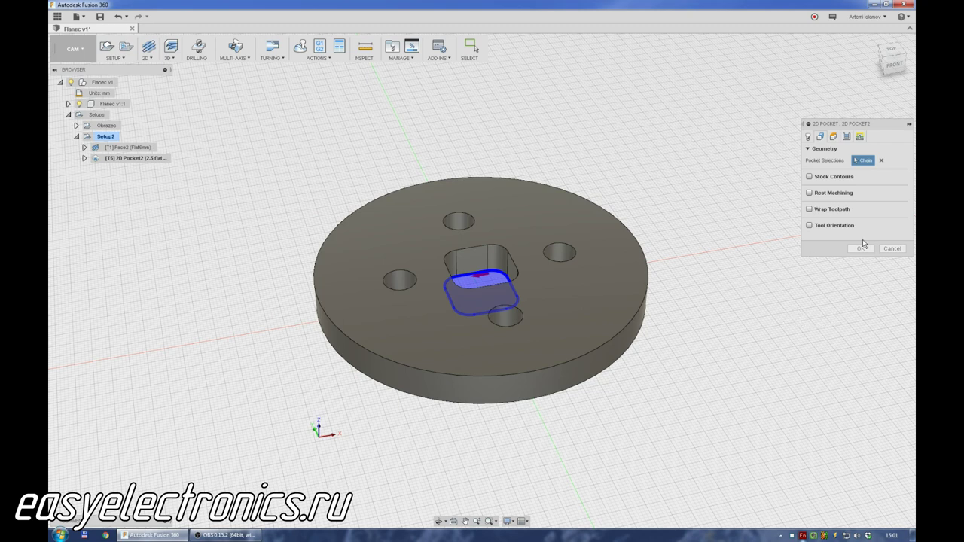
{"action": "left_click", "coordinate": [833, 138]}
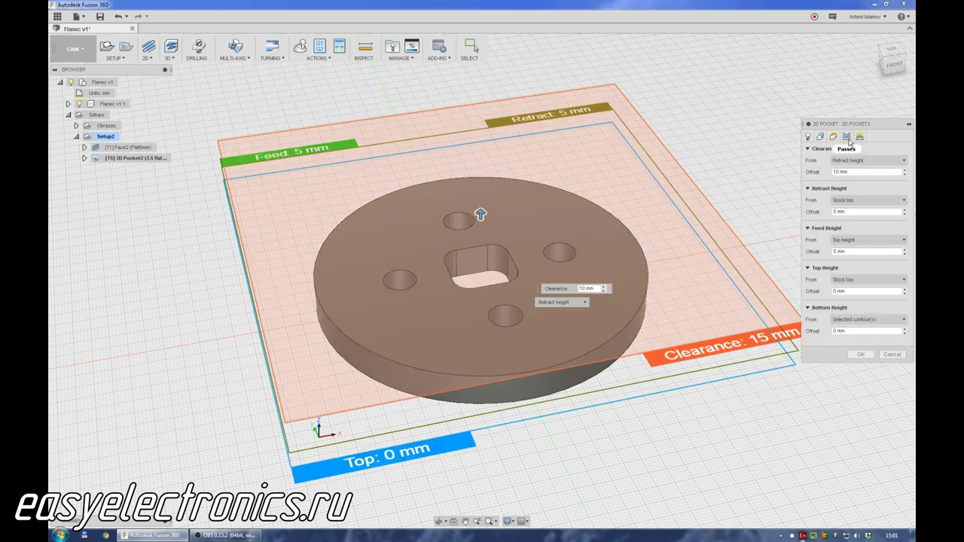
{"action": "left_click", "coordinate": [847, 137]}
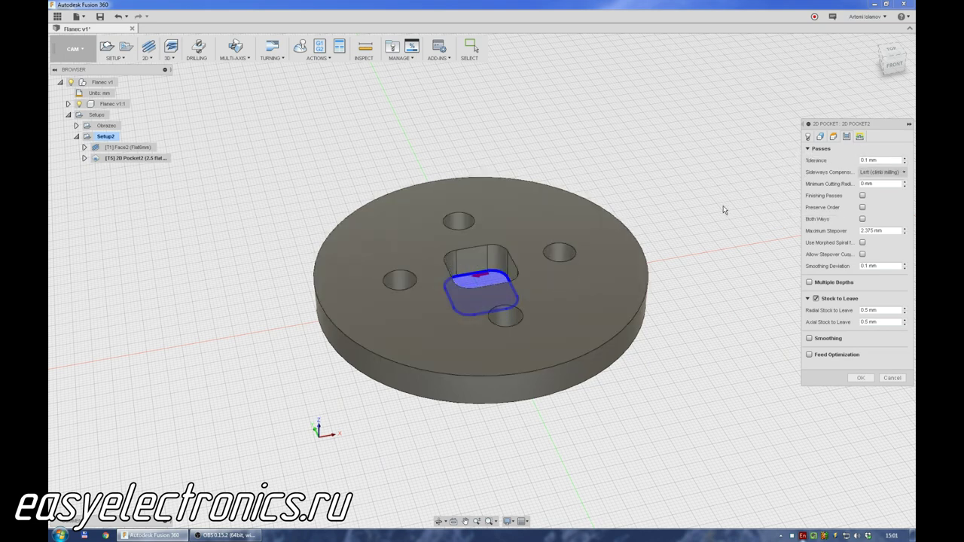
{"action": "left_click", "coordinate": [863, 196]}
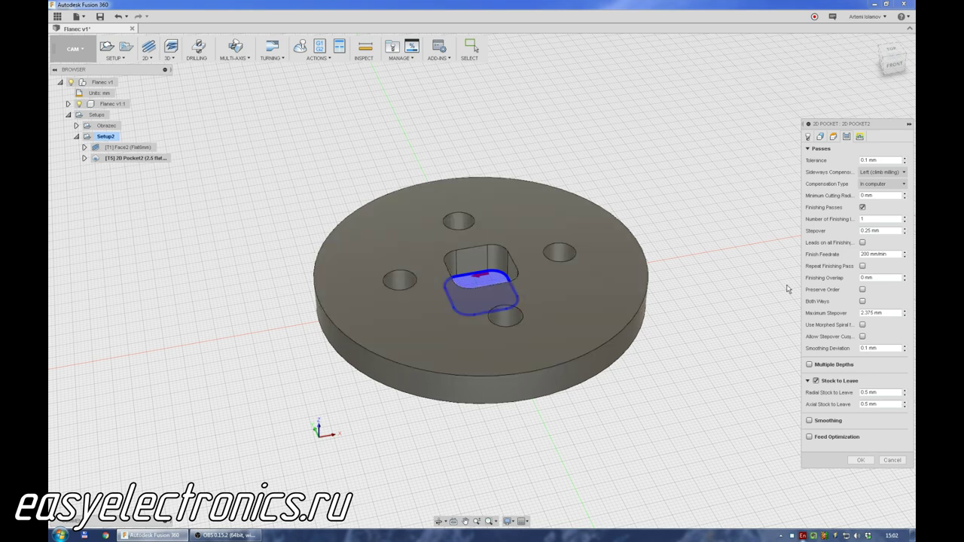
Clear Stock to Leave and enable Multiple Depths at a 2 mm maximum roughing stepdown, then confirm the pocket.
{"action": "left_click", "coordinate": [816, 382]}
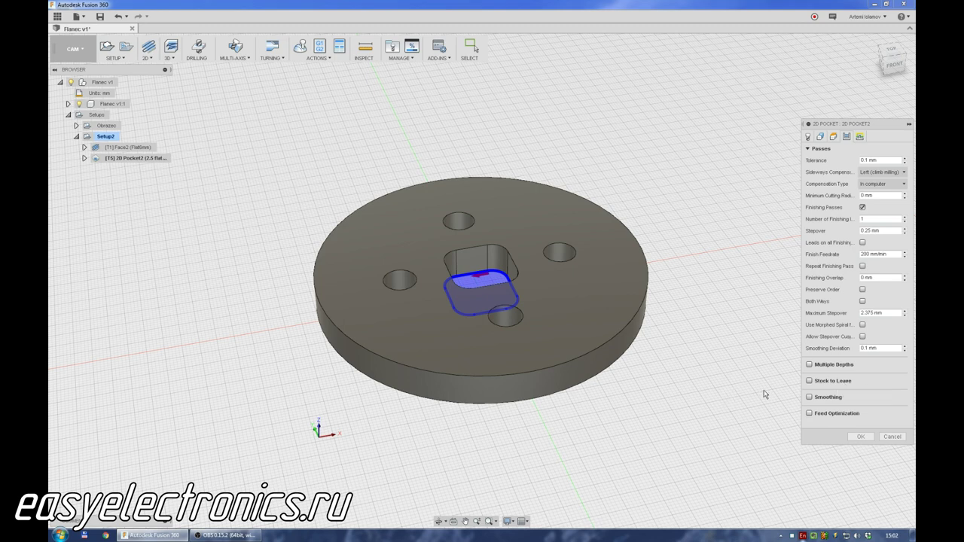
{"action": "left_click", "coordinate": [810, 366]}
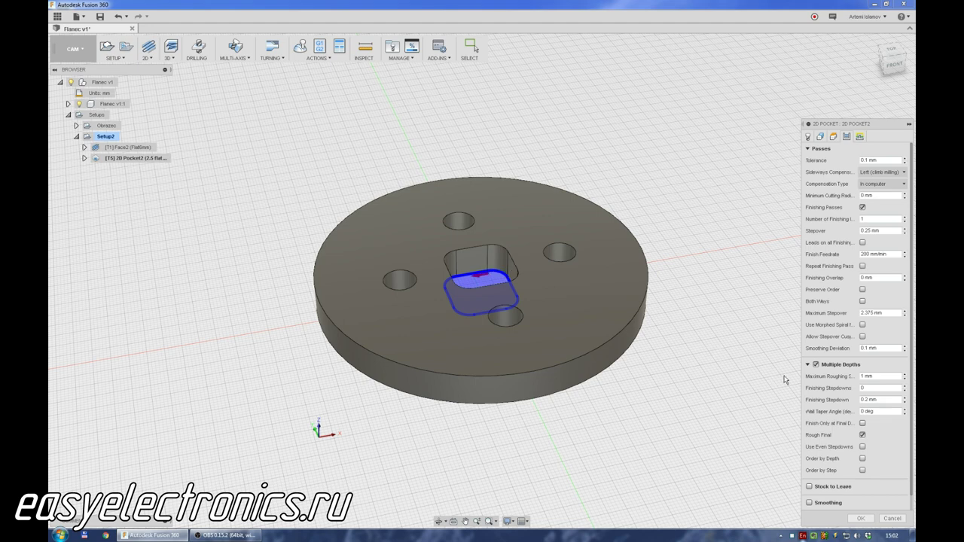
{"action": "double_click", "coordinate": [864, 376]}
{"action": "type", "text": "2"}
{"action": "scroll", "coordinate": [897, 449], "scroll_direction": "down", "scroll_amount": 1}
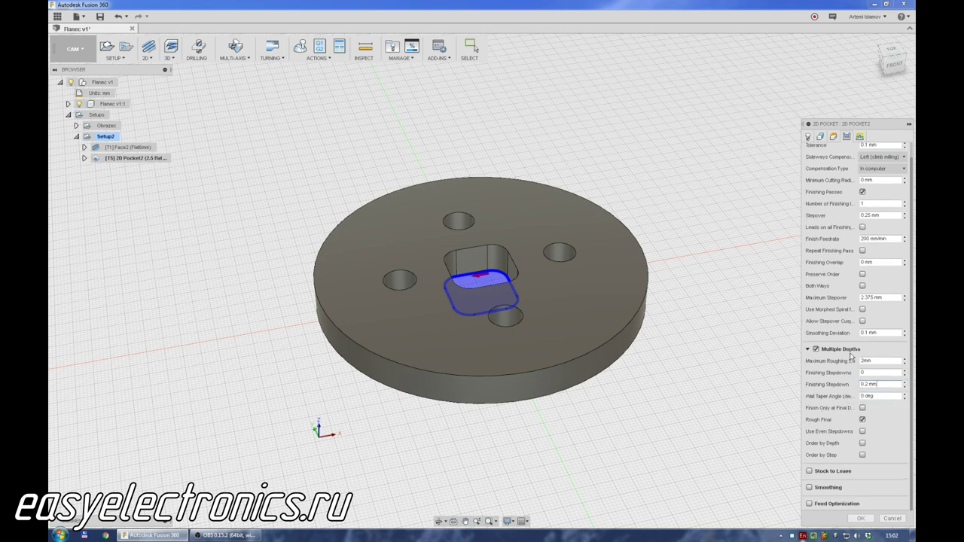
{"action": "left_click", "coordinate": [861, 518]}
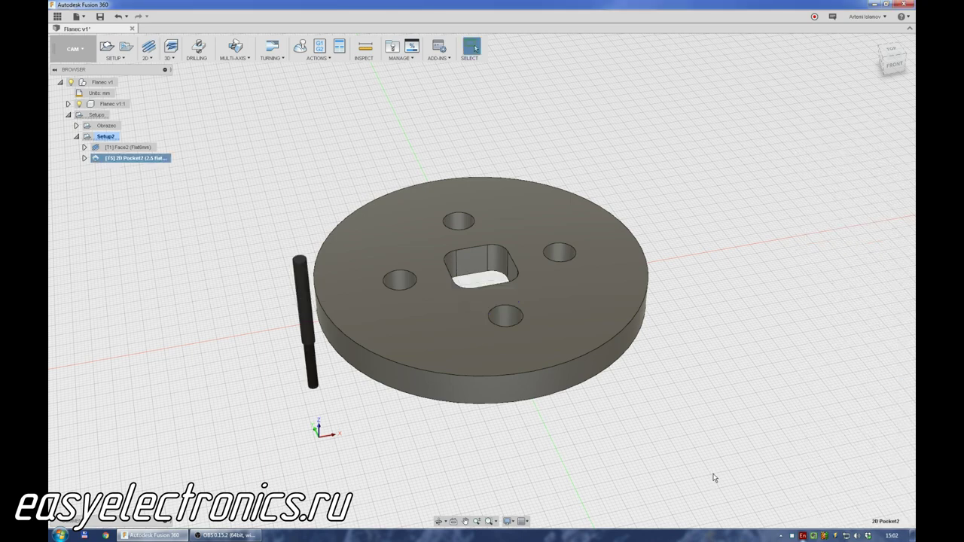
Pan, zoom and orbit to inspect the nested pocket toolpath loops in the square center hole.
{"action": "mouse_move", "coordinate": [675, 434]}
{"action": "middle_mouse_down"}
{"action": "mouse_move", "coordinate": [673, 405]}
{"action": "mouse_move", "coordinate": [680, 430]}
{"action": "mouse_move", "coordinate": [682, 422]}
{"action": "middle_mouse_up"}
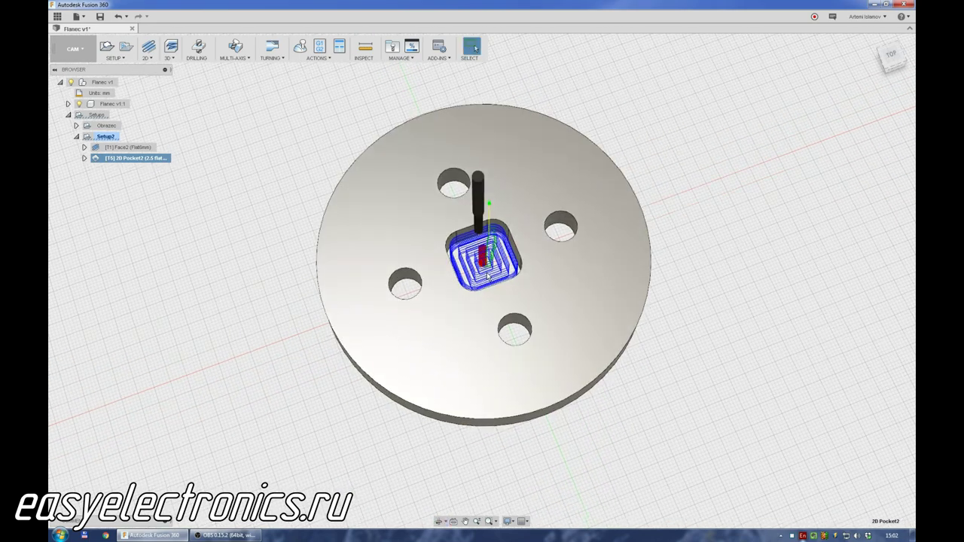
{"action": "scroll", "coordinate": [478, 258], "scroll_direction": "up", "scroll_amount": 2}
{"action": "scroll", "coordinate": [477, 258], "scroll_direction": "up", "scroll_amount": 3}
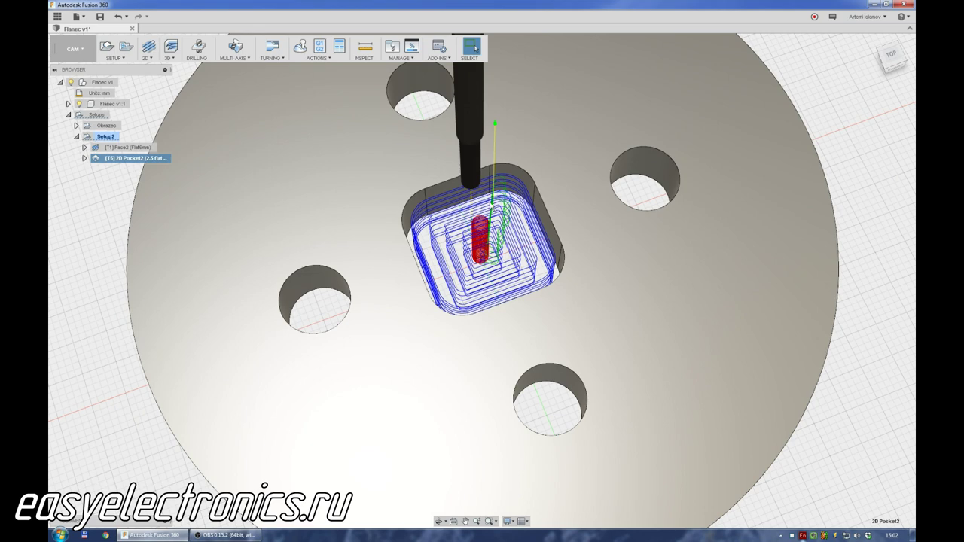
{"action": "middle_click_drag", "start_coordinate": [422, 227], "coordinate": [412, 217], "text": "shift"}
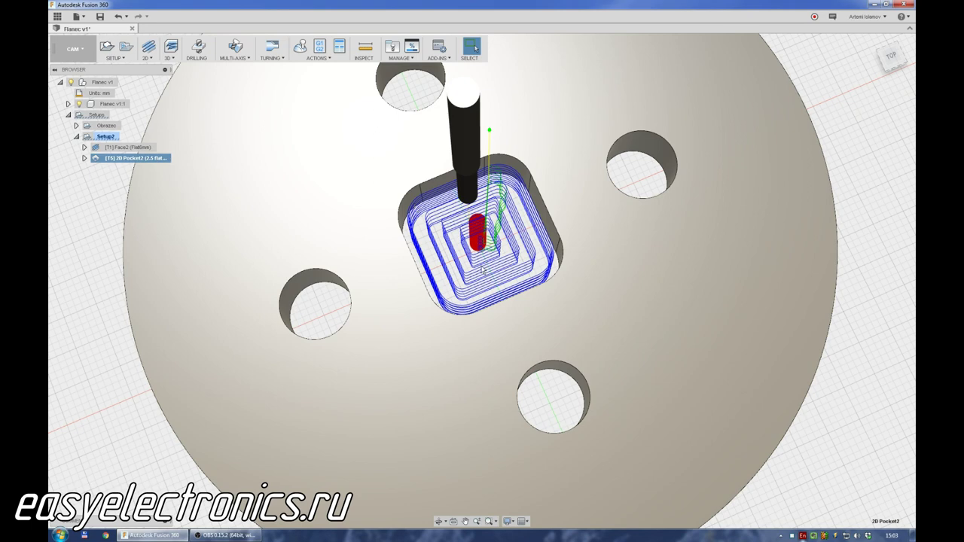
{"action": "key", "text": "F6"}
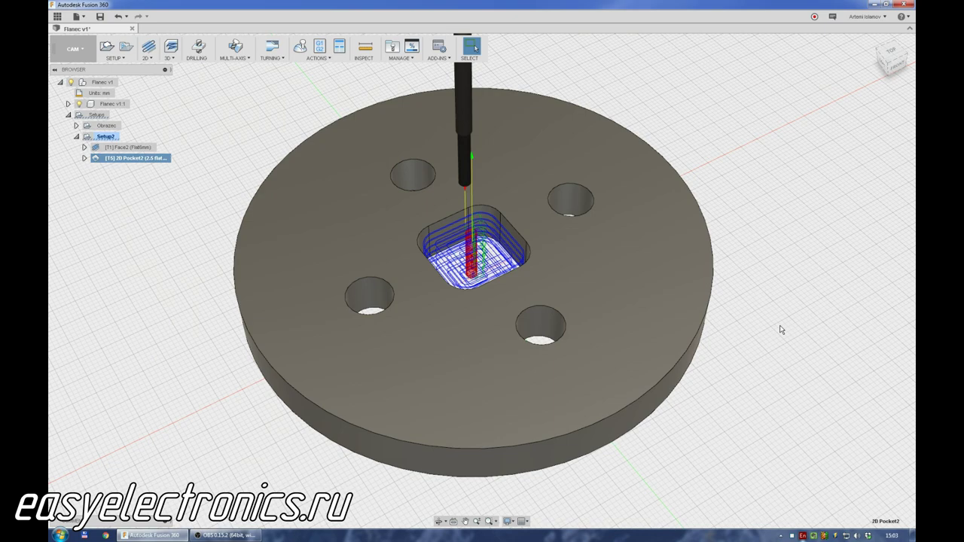
{"action": "middle_click_drag", "start_coordinate": [781, 329], "coordinate": [408, 305], "text": "shift"}
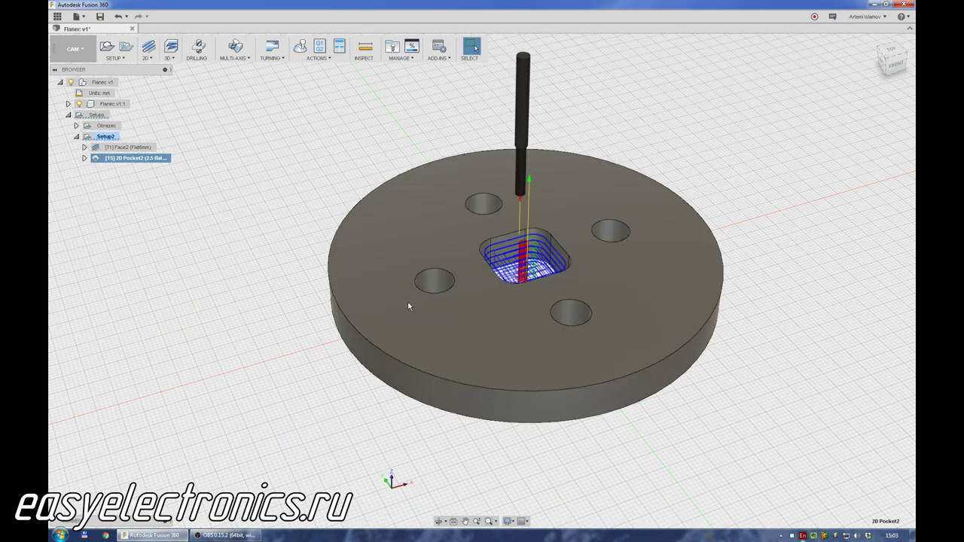
Simulate 2D Pocket2 cutting the square center pocket into the stock, then close the simulation.
{"action": "left_click", "coordinate": [300, 47]}
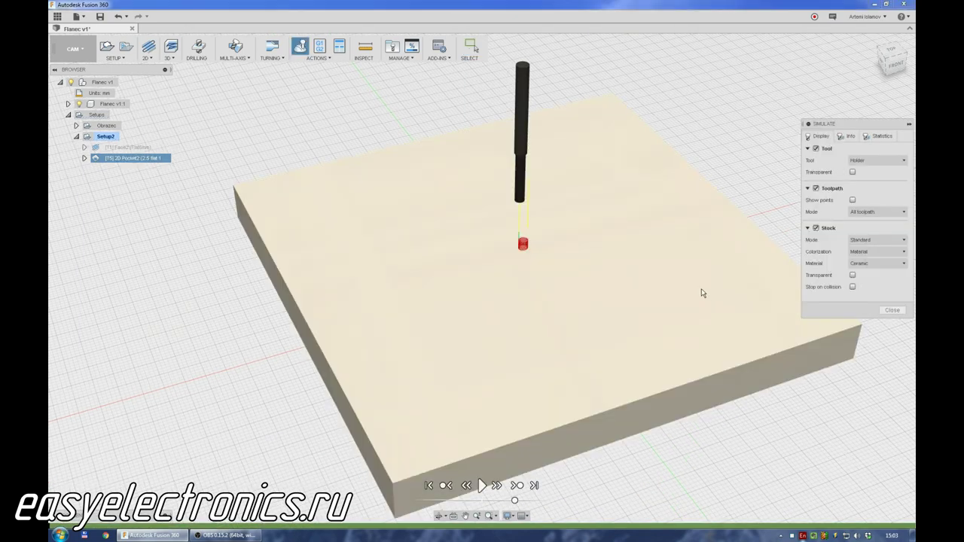
{"action": "left_click", "coordinate": [481, 485]}
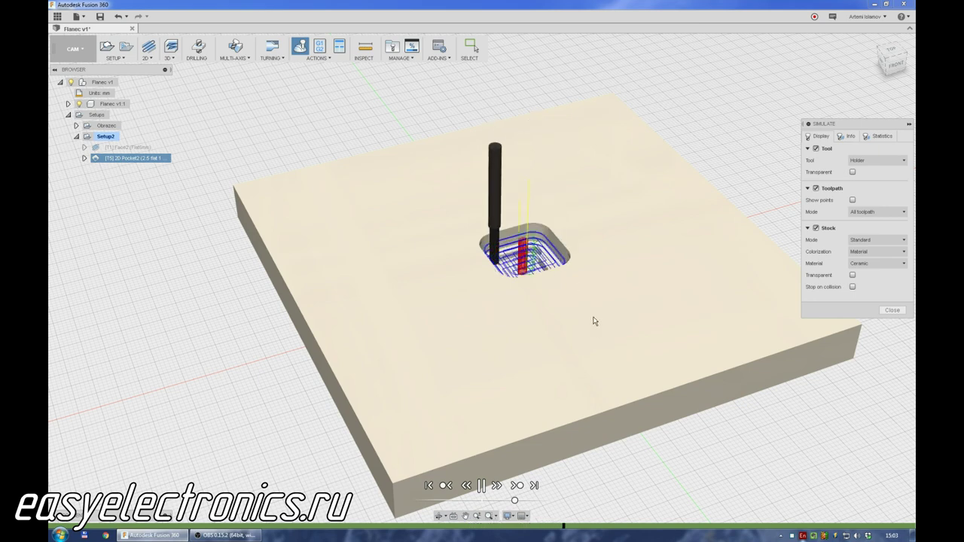
{"action": "left_click_drag", "start_coordinate": [515, 500], "coordinate": [536, 501]}
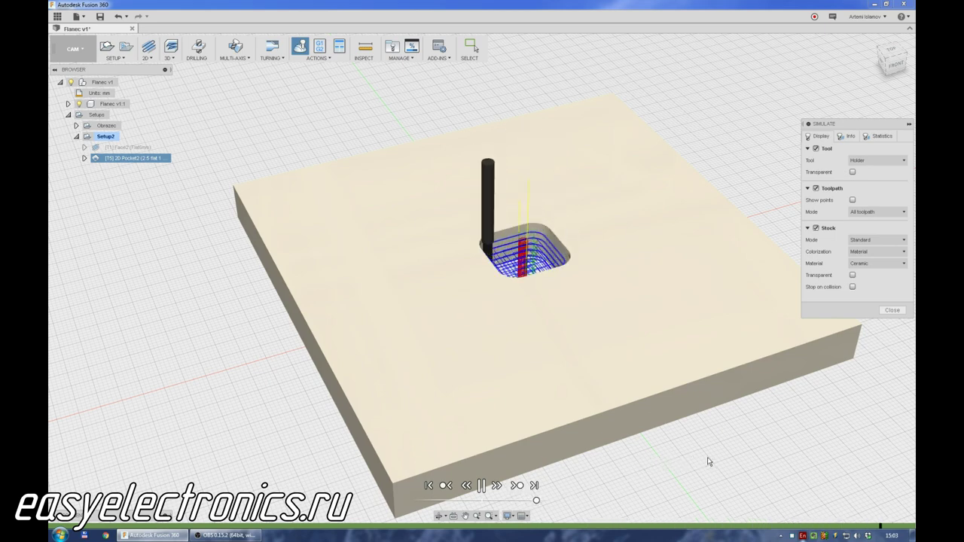
{"action": "middle_click_drag", "start_coordinate": [684, 437], "coordinate": [682, 451], "text": "shift"}
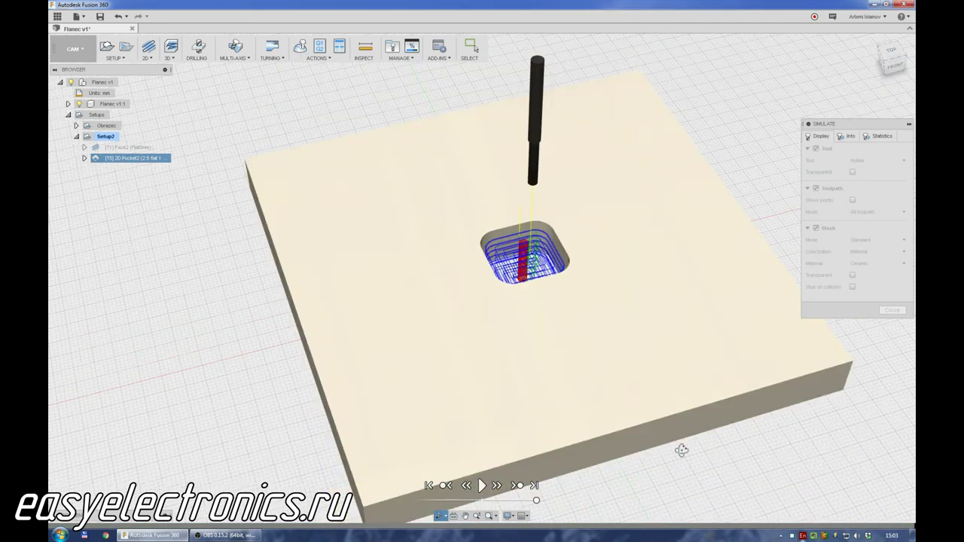
{"action": "left_click", "coordinate": [891, 310]}
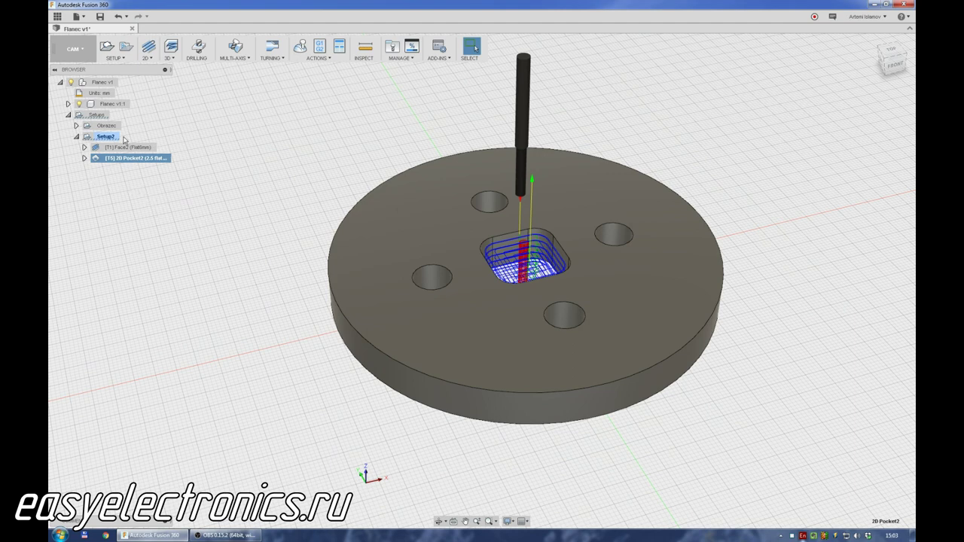
Start a new Drill operation using the 3 - Ø9.5 mm drill.
{"action": "left_click", "coordinate": [196, 49]}
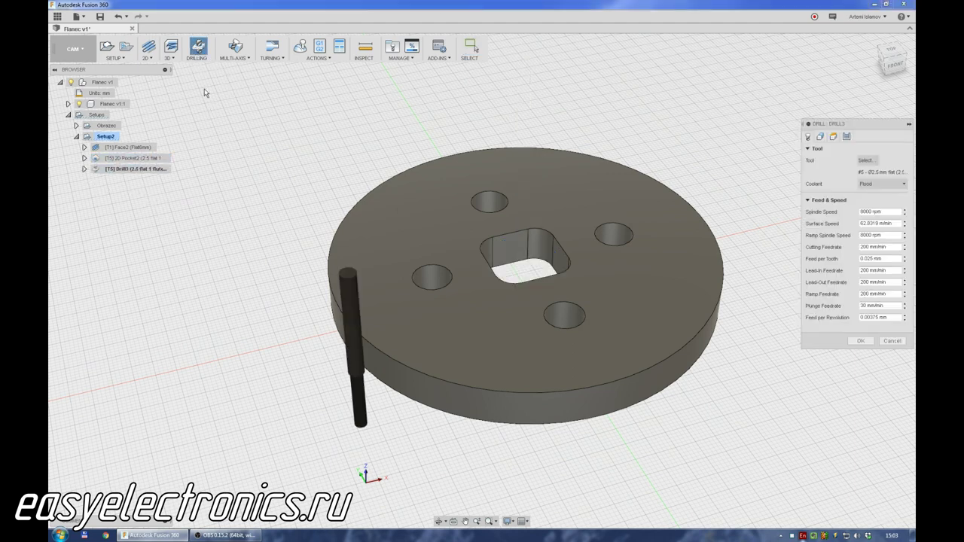
{"action": "left_click", "coordinate": [867, 161]}
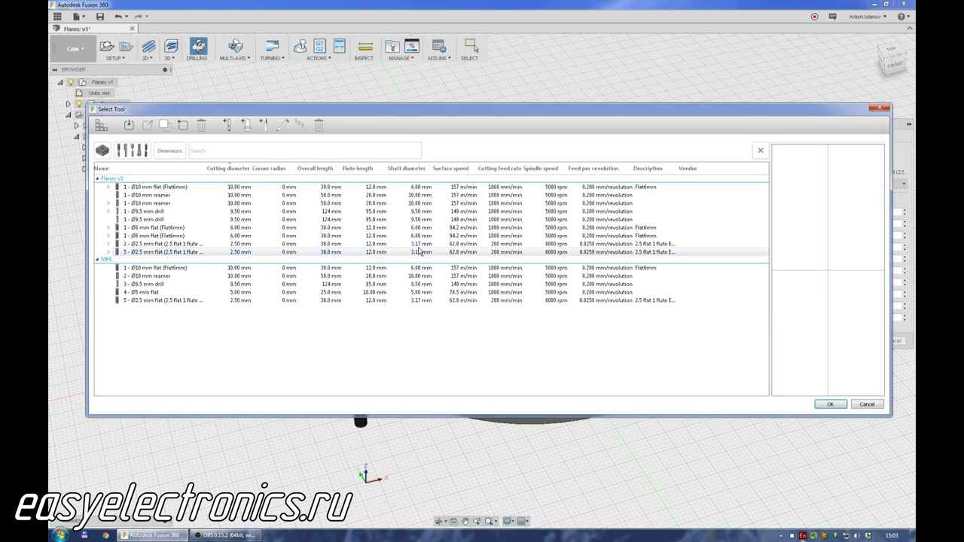
{"action": "left_click", "coordinate": [164, 285]}
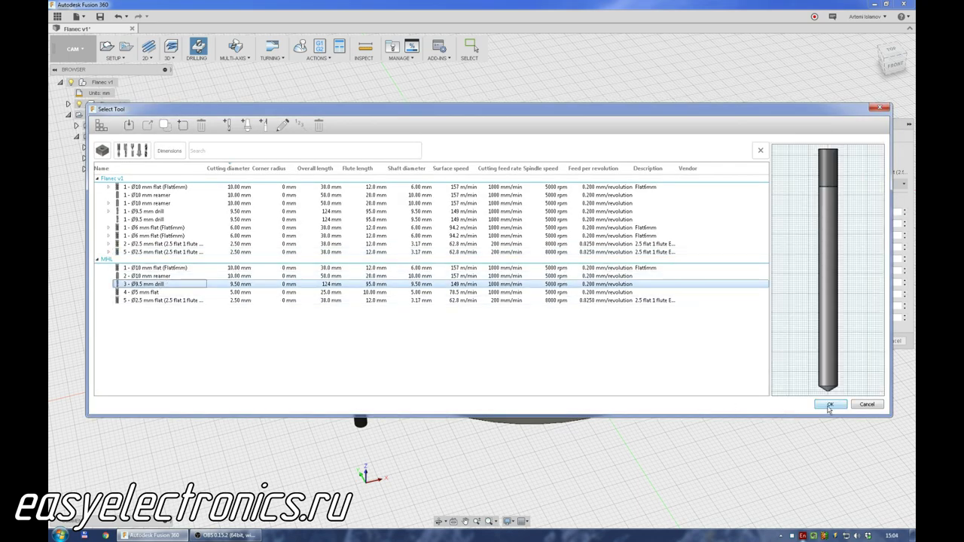
{"action": "left_click", "coordinate": [831, 404]}
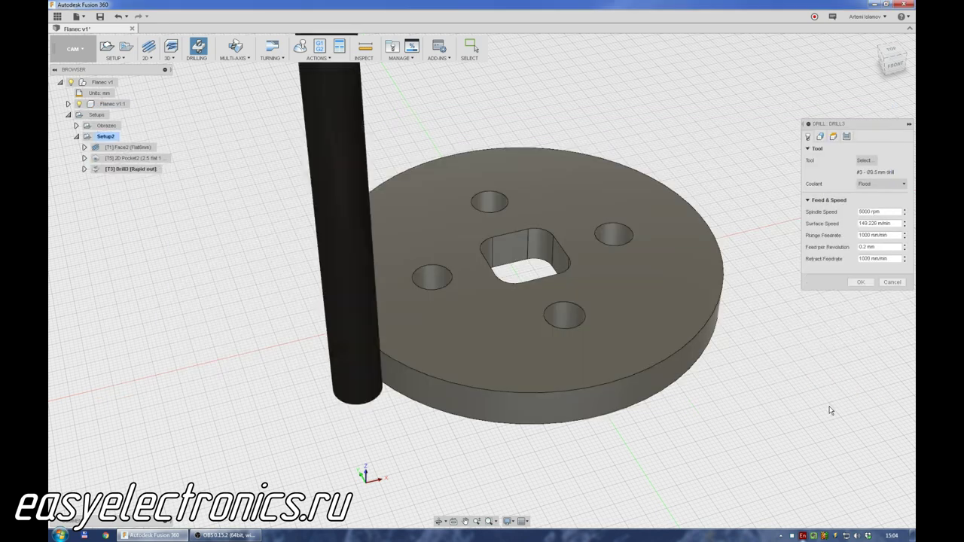
Select the front, right, top and left bolt holes as drilling geometry.
{"action": "left_click", "coordinate": [563, 323]}
{"action": "left_click", "coordinate": [613, 235]}
{"action": "left_click", "coordinate": [492, 208]}
{"action": "left_click", "coordinate": [437, 280]}
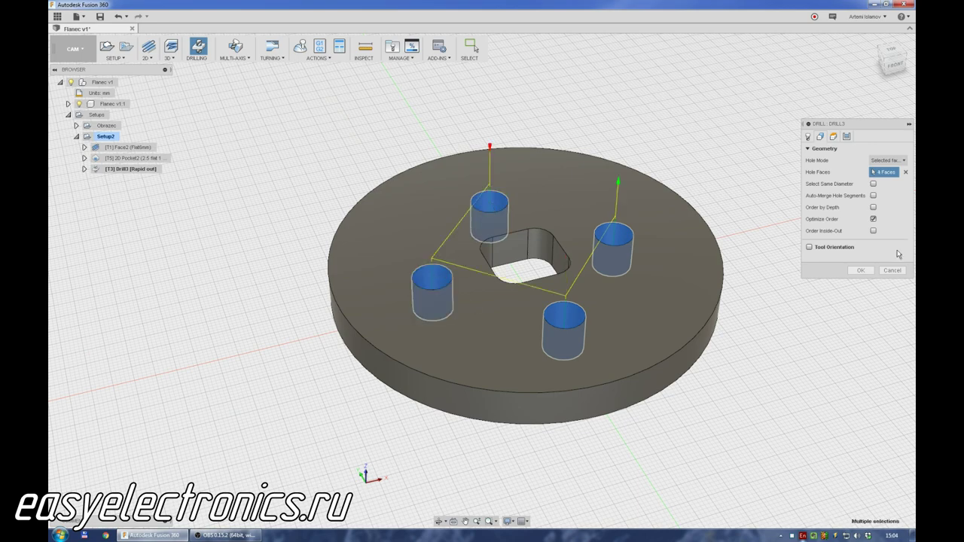
{"action": "left_click", "coordinate": [834, 137]}
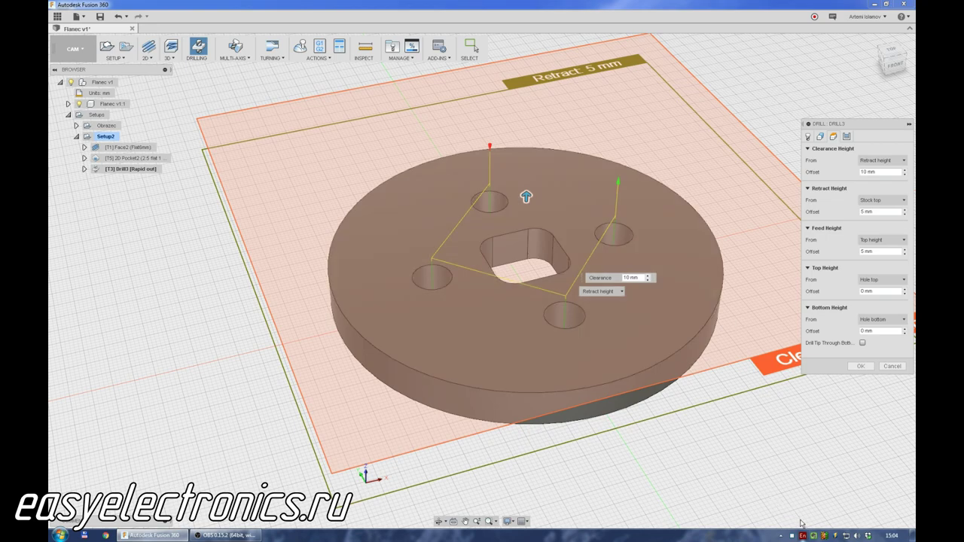
Inspect the height planes, set the cycle to Drilling - rapid out, and confirm Drill3.
{"action": "middle_click_drag", "start_coordinate": [801, 523], "coordinate": [750, 488], "text": "shift"}
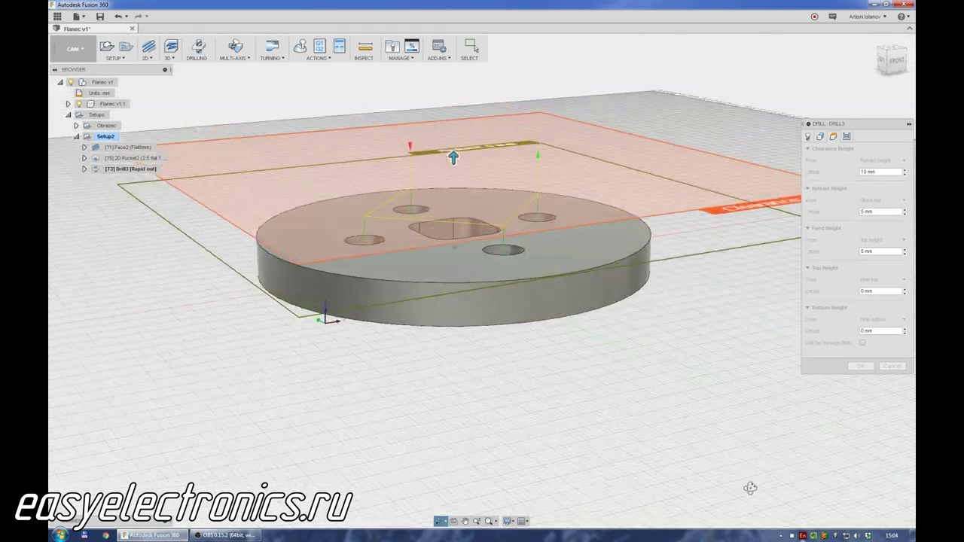
{"action": "middle_click_drag", "start_coordinate": [695, 407], "coordinate": [697, 407], "text": "shift"}
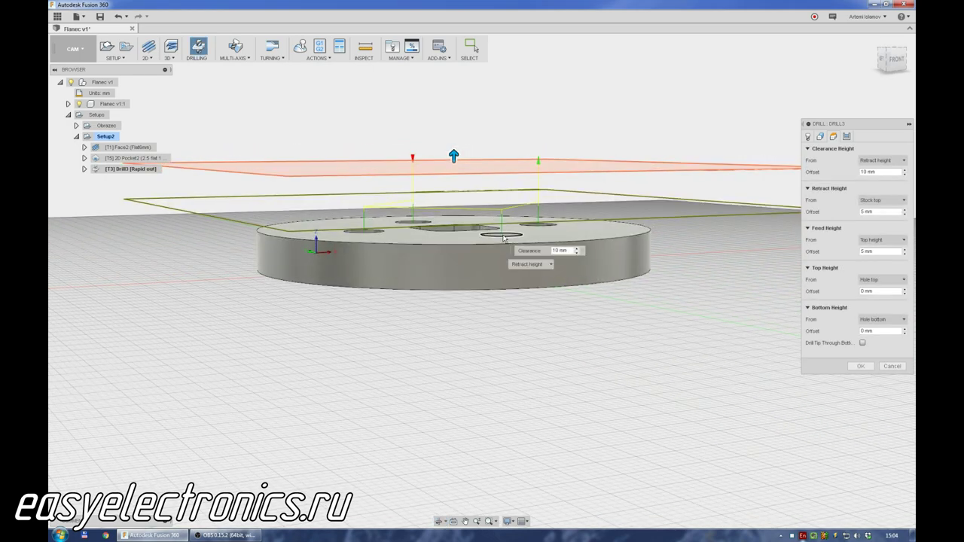
{"action": "mouse_move", "coordinate": [504, 238]}
{"action": "middle_mouse_down", "text": "shift"}
{"action": "mouse_move", "coordinate": [676, 366]}
{"action": "mouse_move", "coordinate": [779, 233]}
{"action": "middle_mouse_up", "text": "shift"}
{"action": "left_click", "coordinate": [847, 137]}
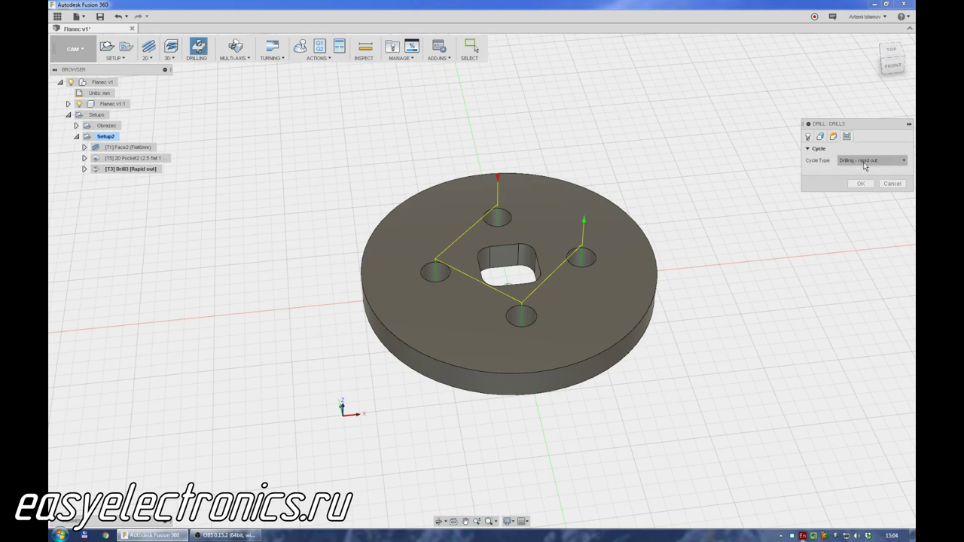
{"action": "left_click", "coordinate": [867, 162]}
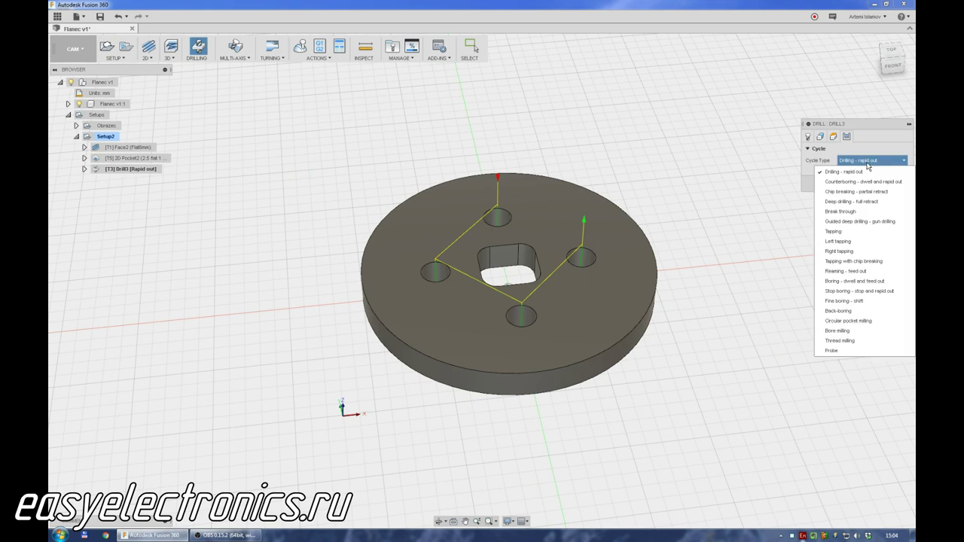
{"action": "mouse_move", "coordinate": [844, 171]}
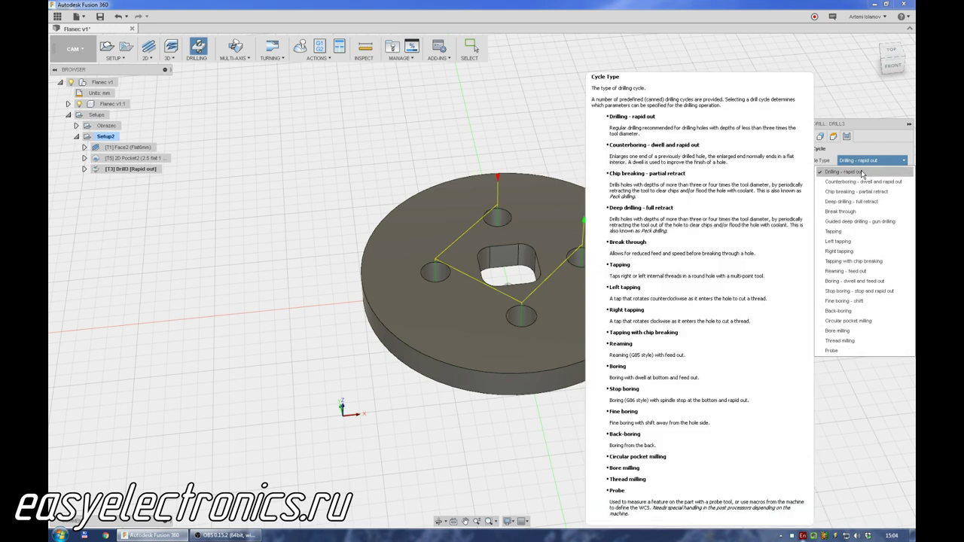
{"action": "left_click", "coordinate": [862, 174]}
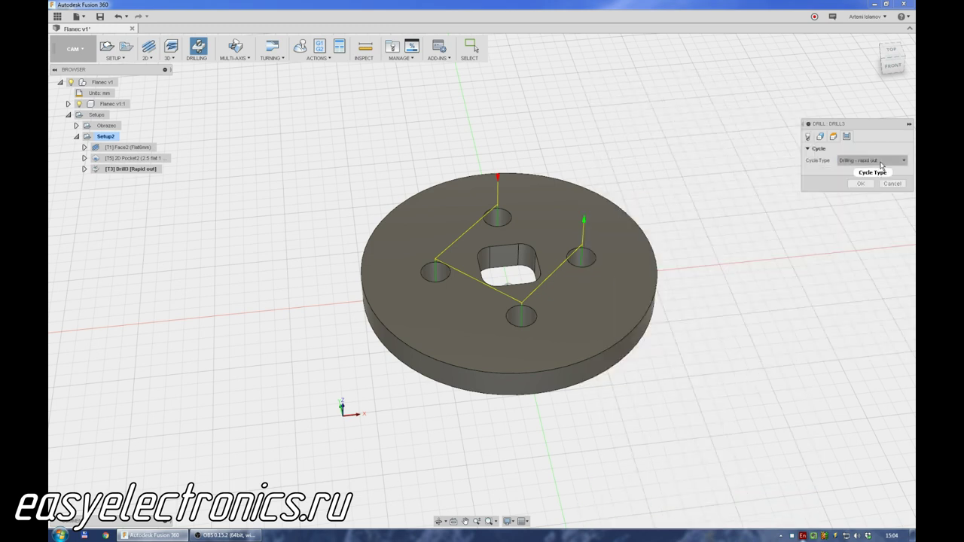
{"action": "left_click", "coordinate": [860, 183]}
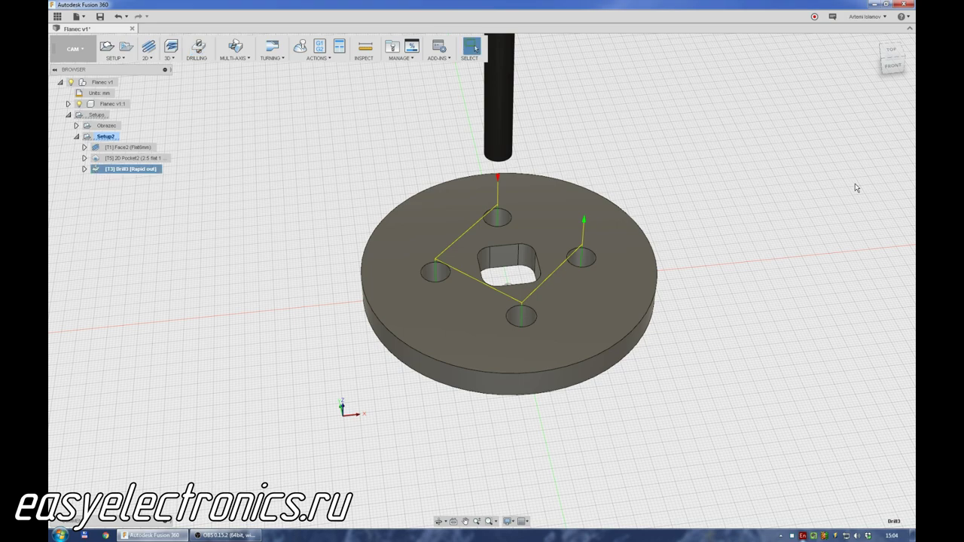
{"action": "left_click", "coordinate": [302, 49]}
{"action": "left_click", "coordinate": [481, 486]}
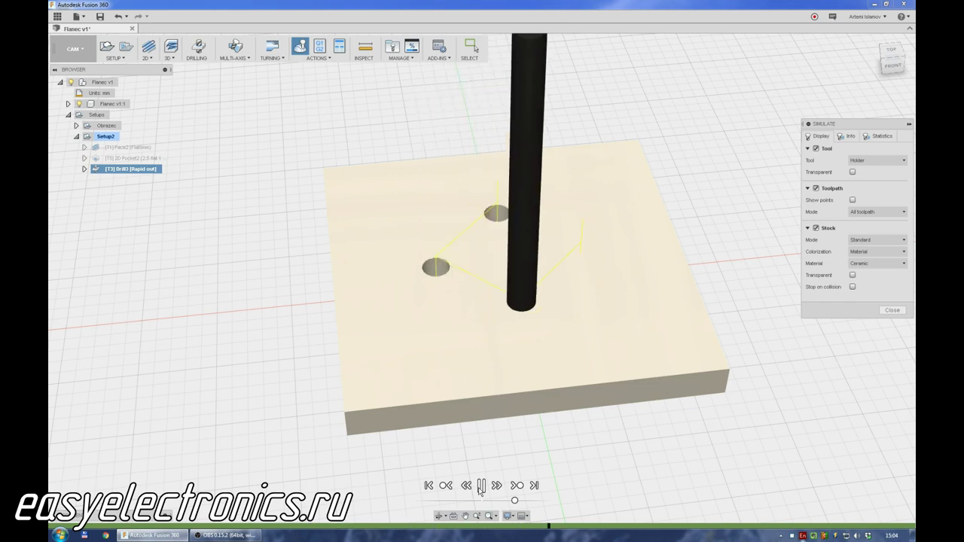
{"action": "left_click", "coordinate": [481, 486]}
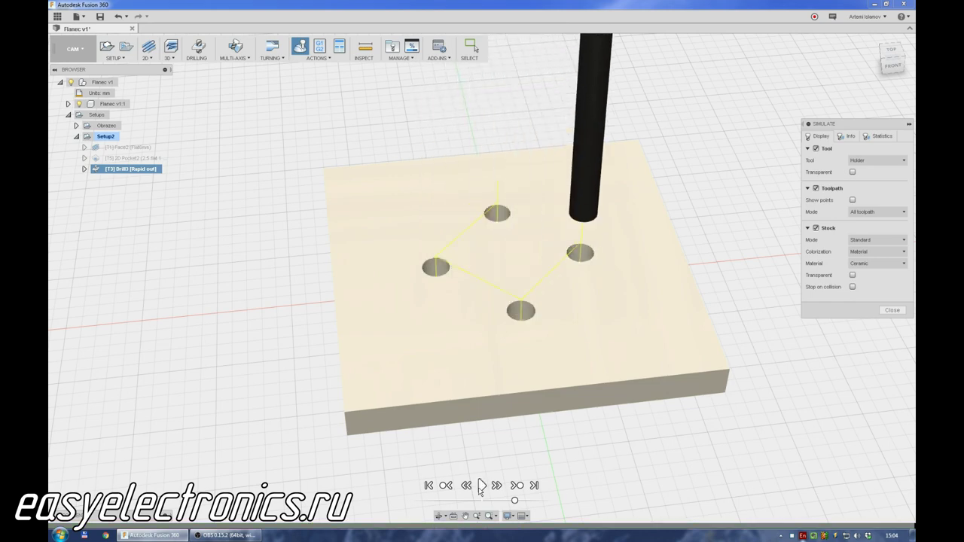
{"action": "left_click", "coordinate": [892, 311]}
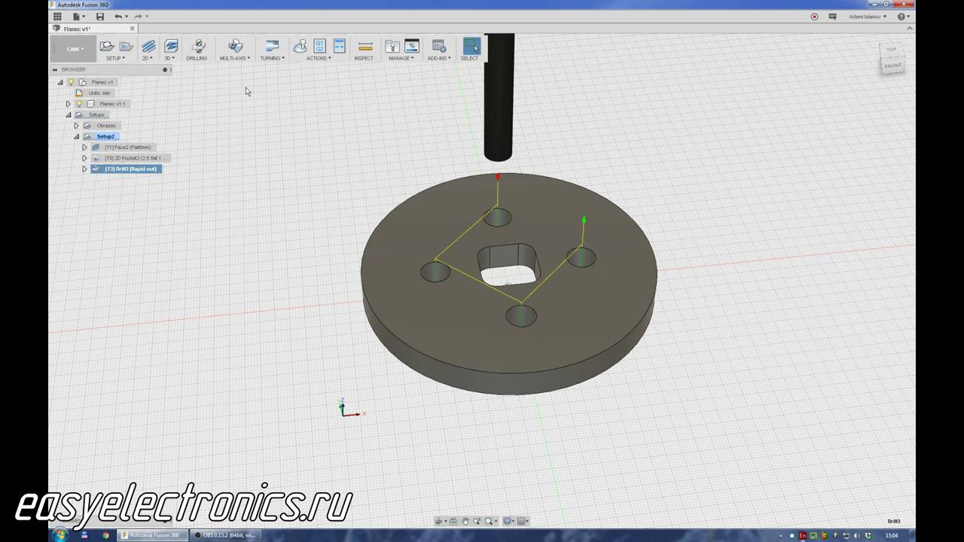
Start a second Drill operation using the 1 - Ø10 mm reamer.
{"action": "left_click", "coordinate": [198, 48]}
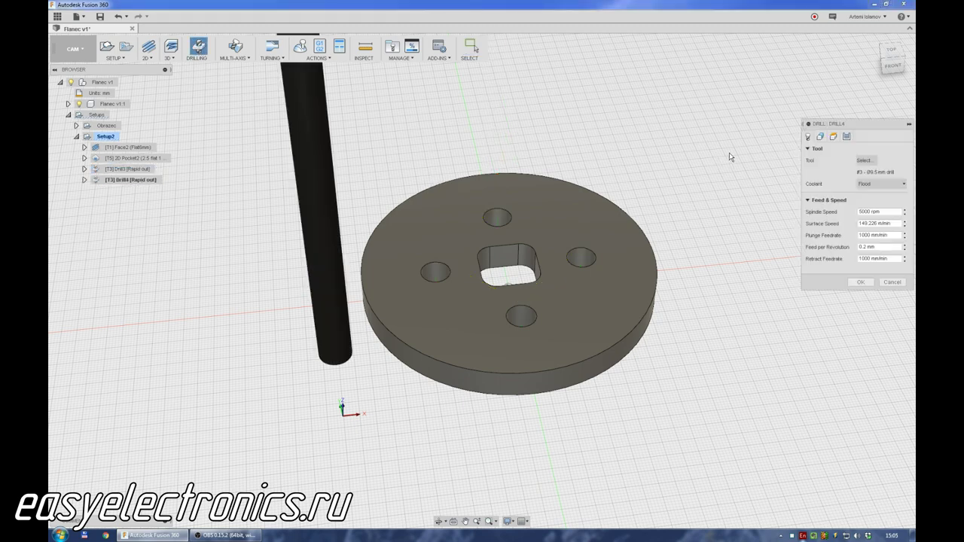
{"action": "left_click", "coordinate": [865, 160]}
{"action": "left_click", "coordinate": [349, 219]}
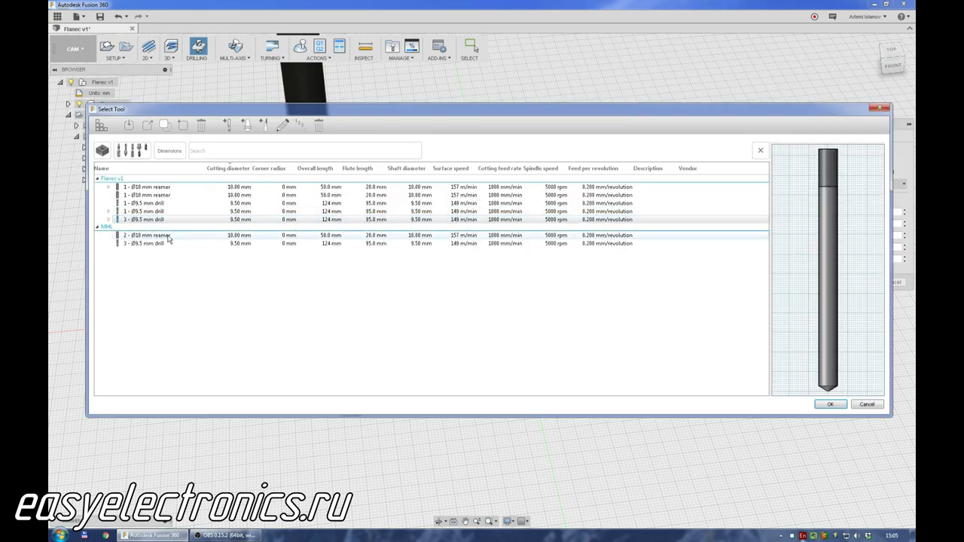
{"action": "left_click", "coordinate": [169, 198]}
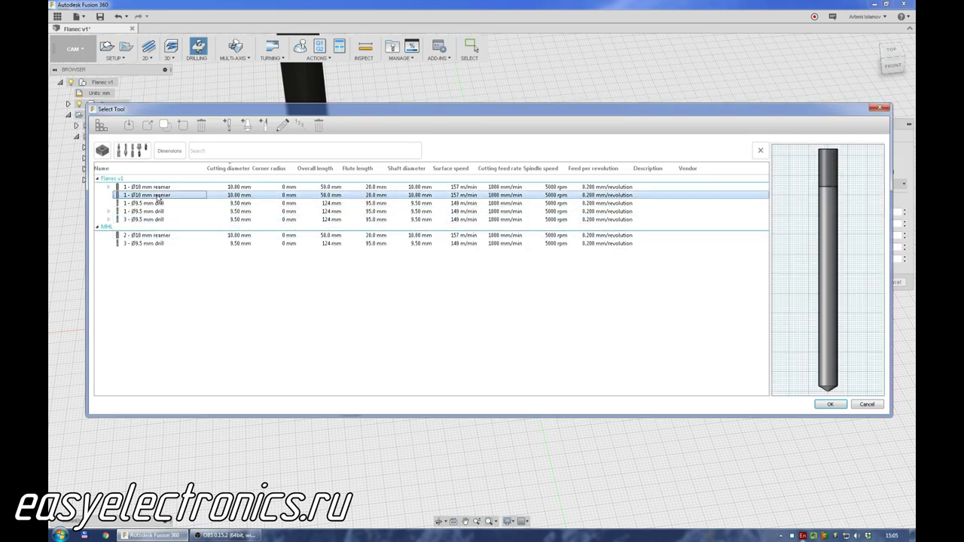
{"action": "left_click", "coordinate": [826, 406]}
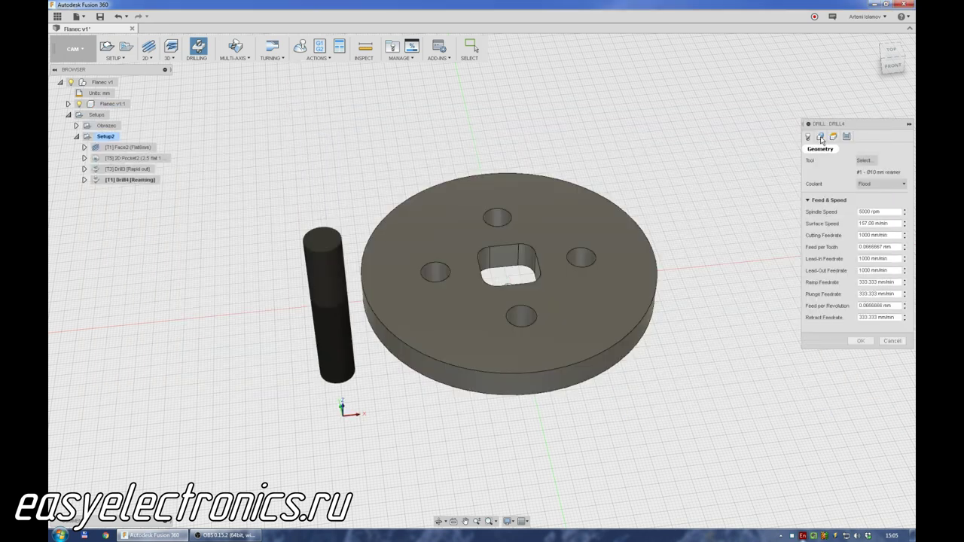
Select all four bolt holes as the reaming geometry.
{"action": "left_click", "coordinate": [821, 137]}
{"action": "left_click", "coordinate": [527, 317]}
{"action": "left_click", "coordinate": [581, 258]}
{"action": "left_click", "coordinate": [497, 218]}
{"action": "left_click", "coordinate": [437, 272]}
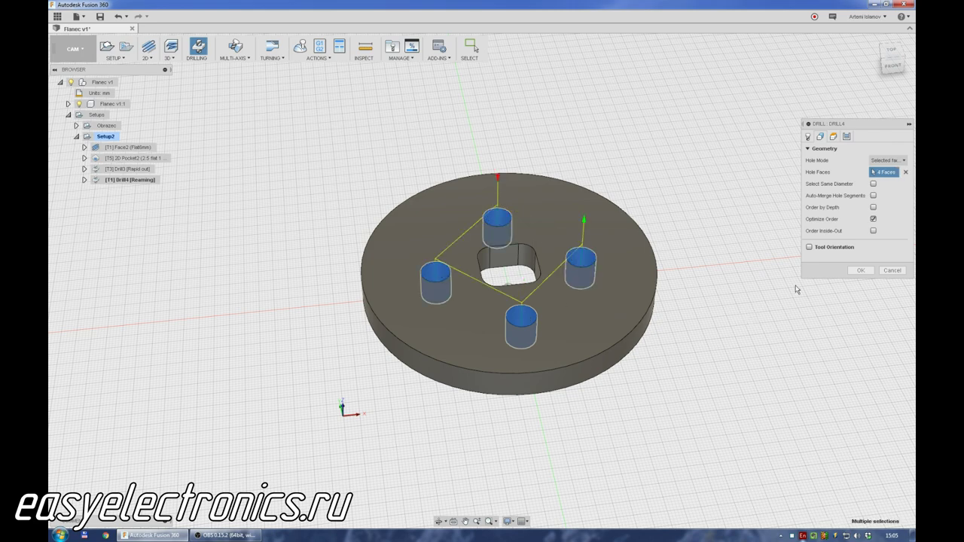
Set the cycle to Reaming - feed out and confirm Drill4.
{"action": "left_click", "coordinate": [833, 136]}
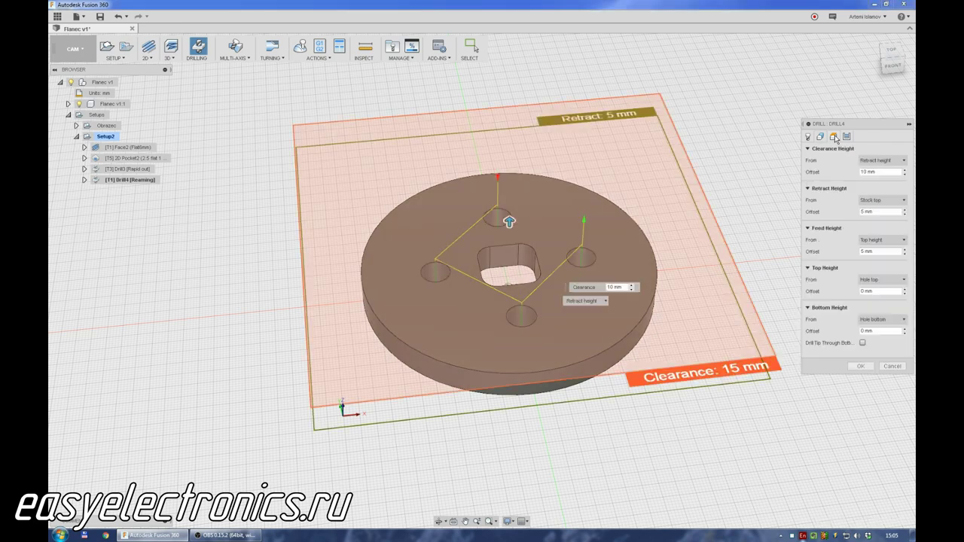
{"action": "left_click", "coordinate": [847, 136]}
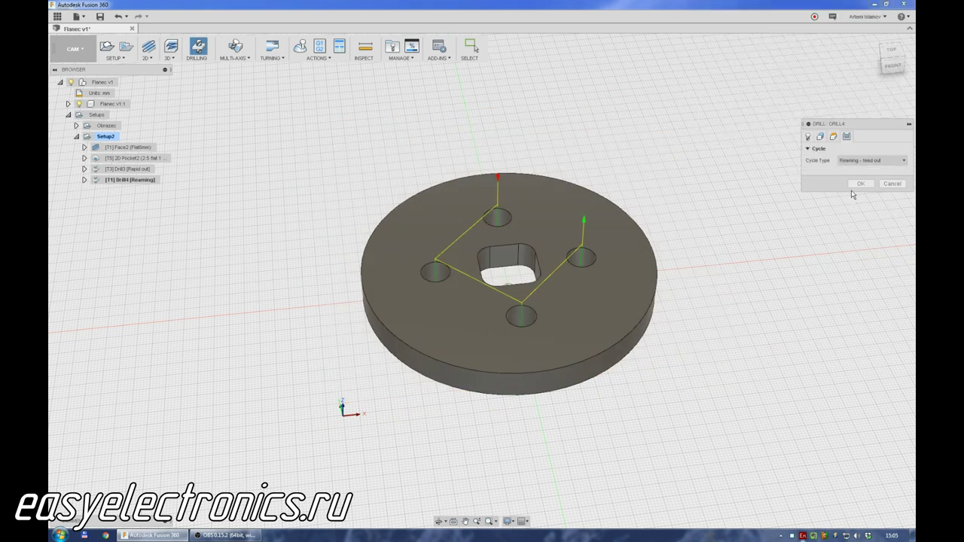
{"action": "left_click", "coordinate": [860, 184]}
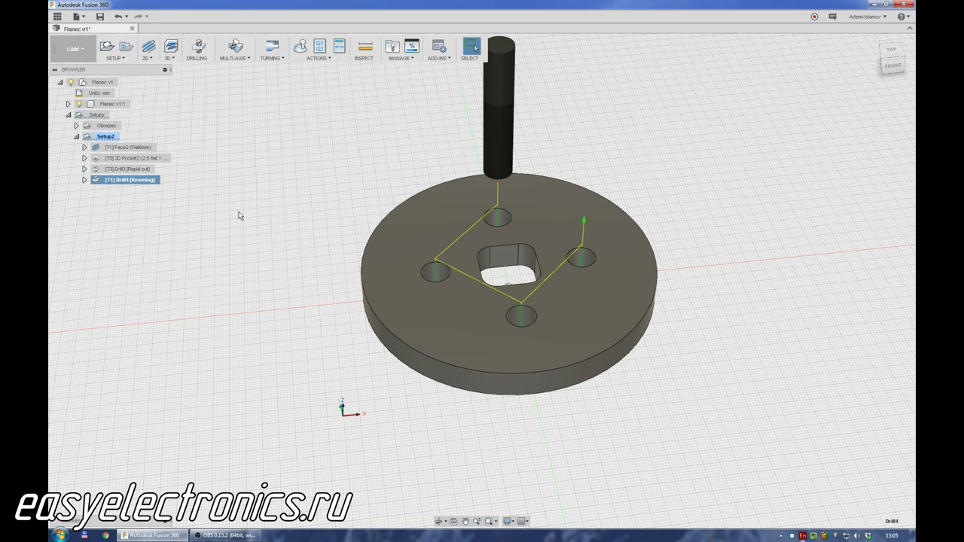
{"action": "left_click", "coordinate": [147, 59]}
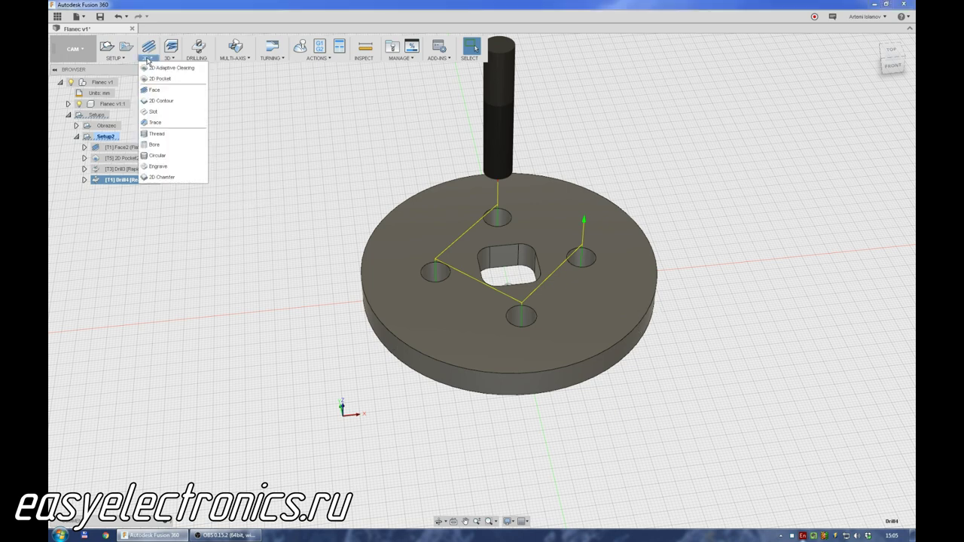
Start a 2D Contour operation with the #4 Ø5 mm flat end mill.
{"action": "left_click", "coordinate": [160, 101]}
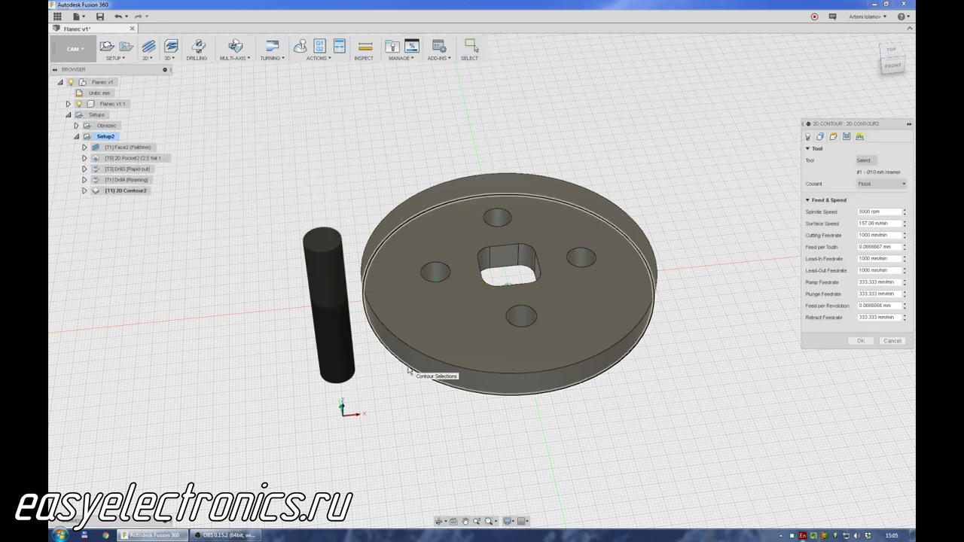
{"action": "left_click", "coordinate": [864, 160]}
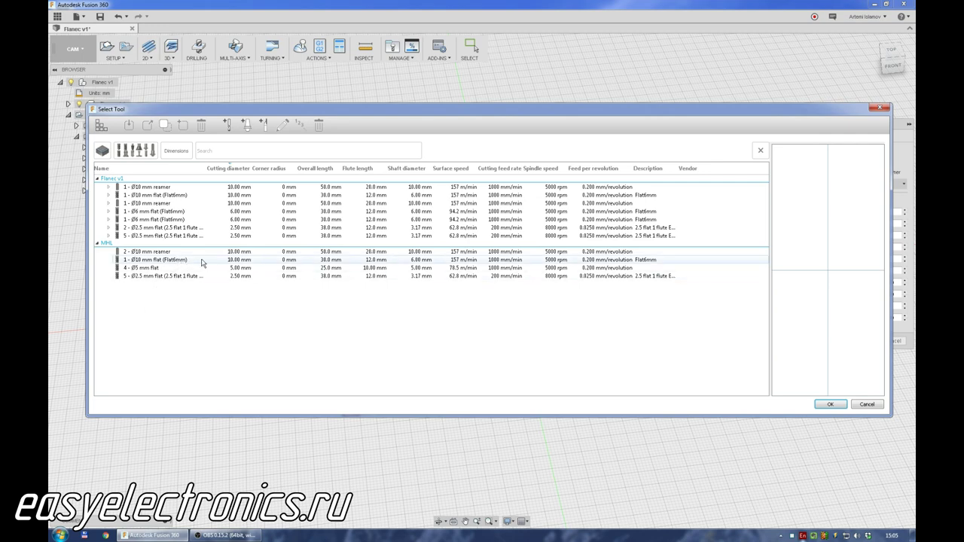
{"action": "left_click", "coordinate": [150, 268]}
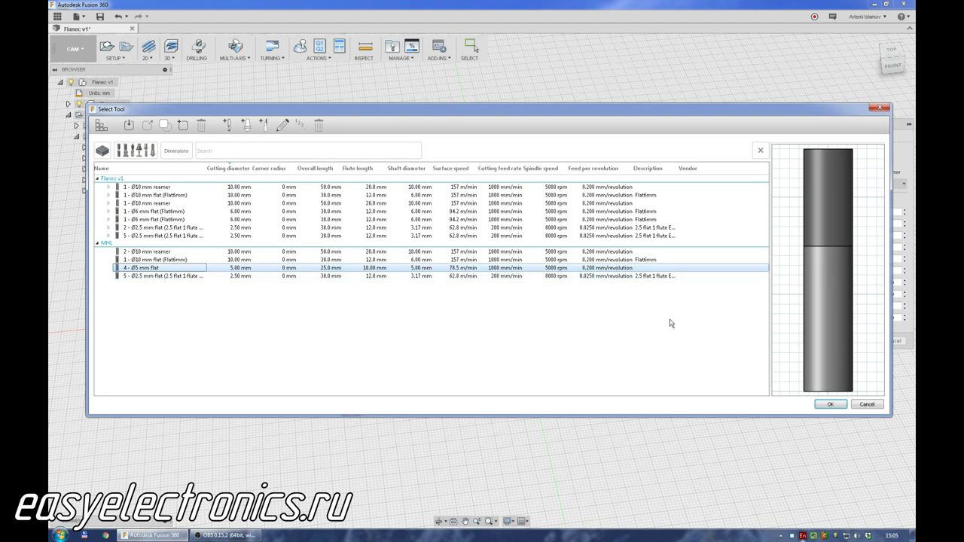
{"action": "left_click", "coordinate": [831, 405]}
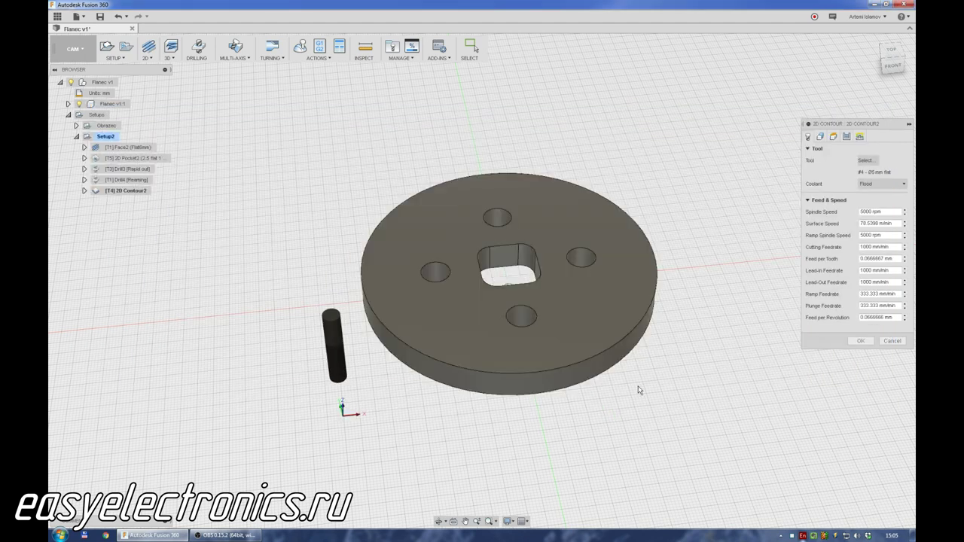
Chain the disc's bottom outer edge as the contour geometry.
{"action": "left_click", "coordinate": [820, 137]}
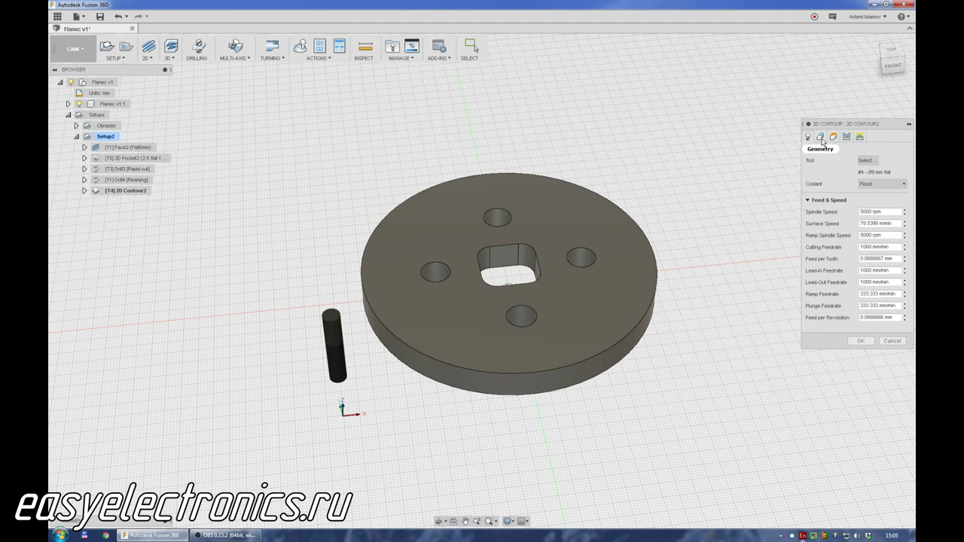
{"action": "left_click", "coordinate": [462, 391]}
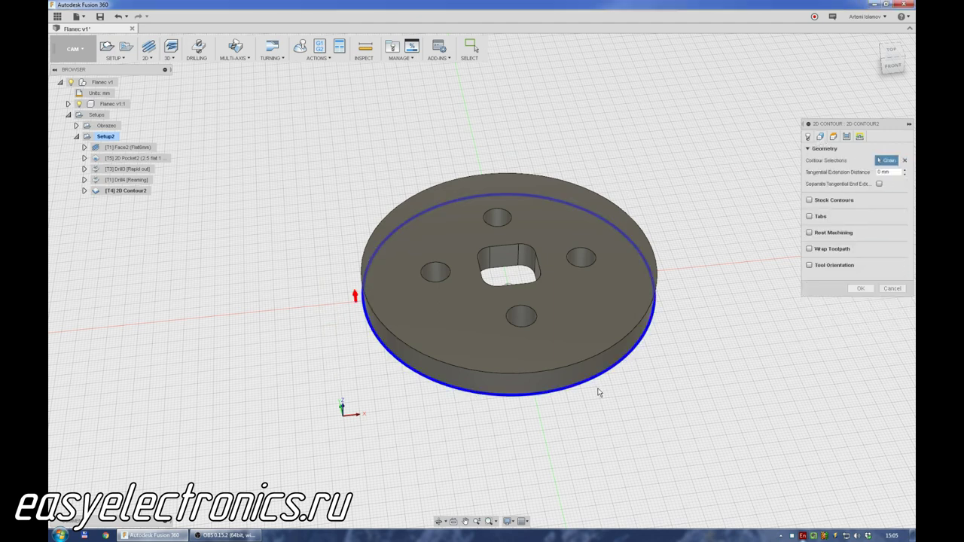
{"action": "middle_click_drag", "start_coordinate": [689, 426], "coordinate": [749, 288]}
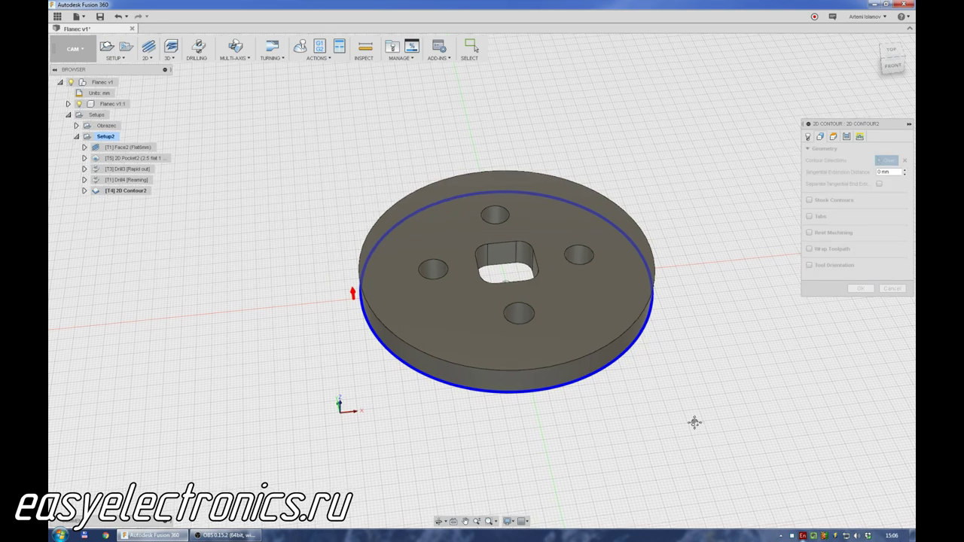
{"action": "left_click", "coordinate": [833, 136]}
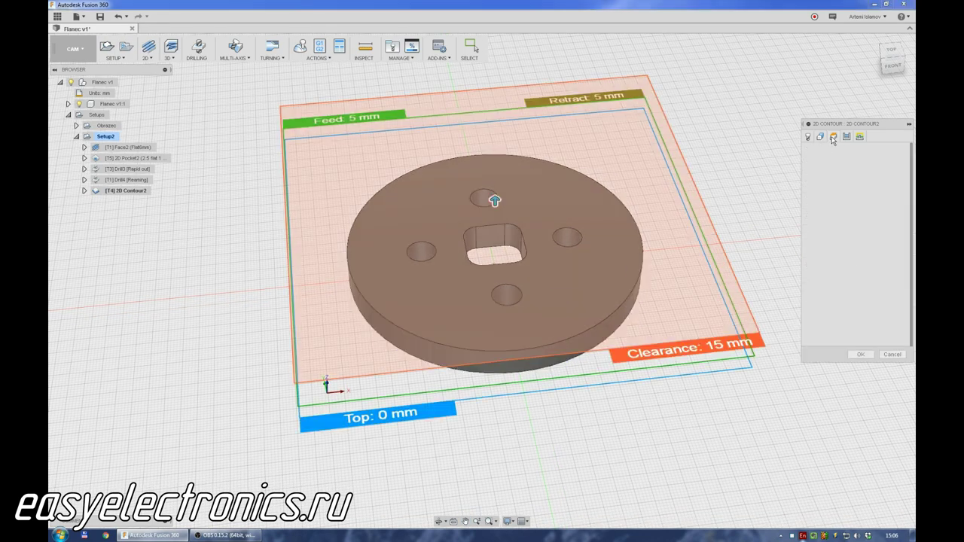
Turn on Repeat Finishing Pass in the contour's Passes settings.
{"action": "left_click", "coordinate": [847, 137]}
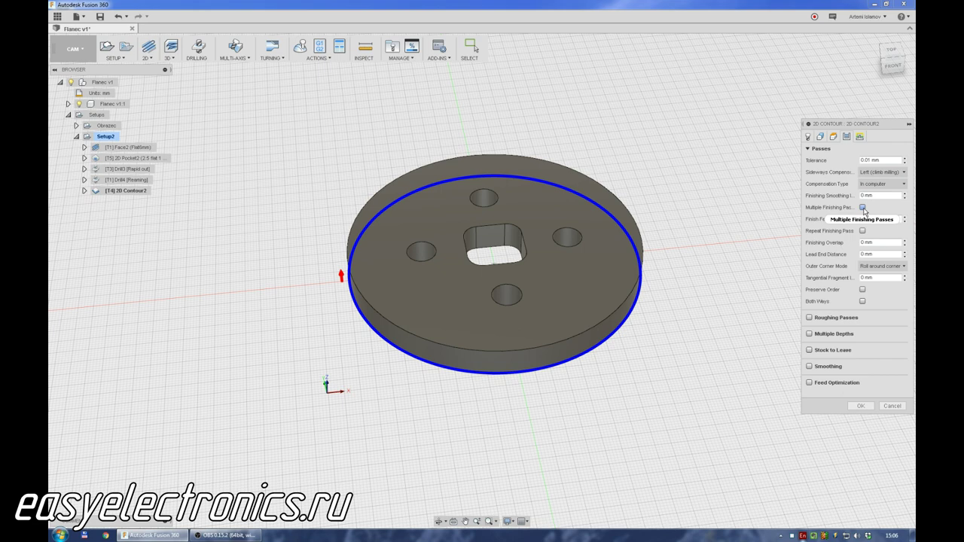
{"action": "mouse_move", "coordinate": [863, 231]}
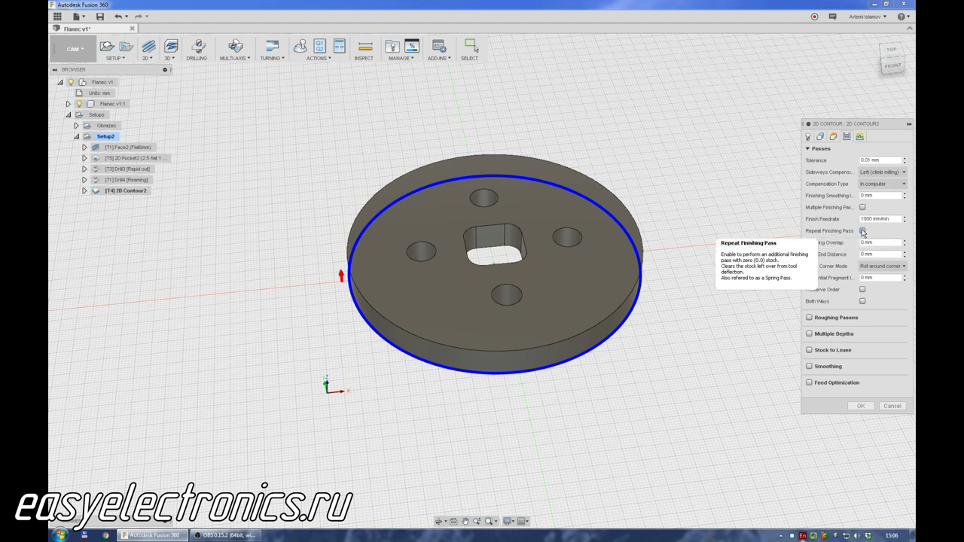
{"action": "left_click", "coordinate": [863, 230]}
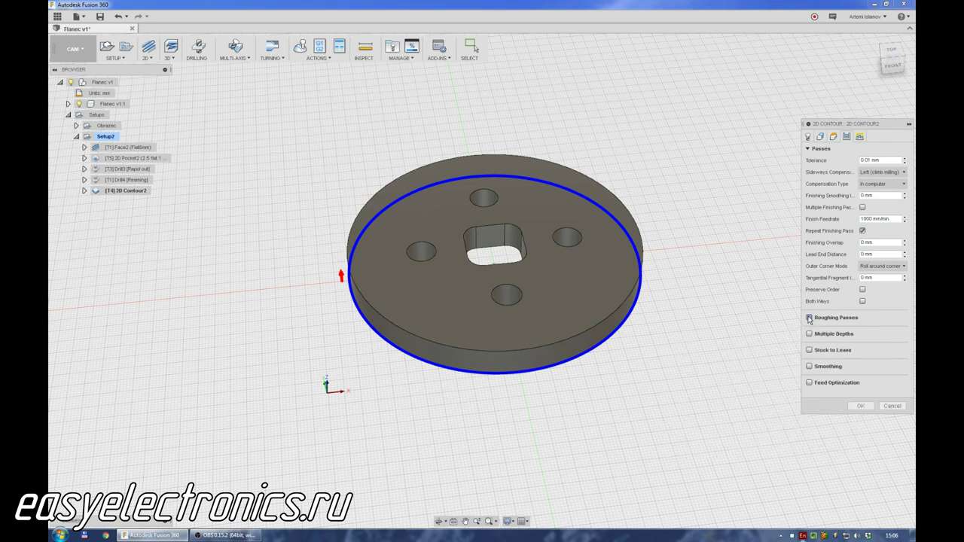
Enable Roughing Passes and Multiple Depths at a 2 mm maximum roughing stepdown, then generate the contour.
{"action": "left_click", "coordinate": [809, 318]}
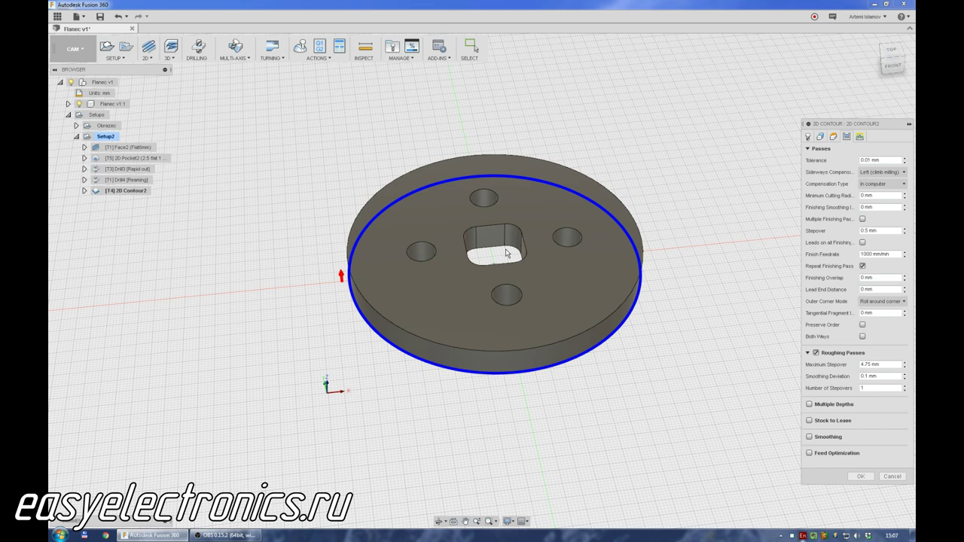
{"action": "left_click", "coordinate": [810, 405]}
{"action": "left_click", "coordinate": [849, 415]}
{"action": "type", "text": "2"}
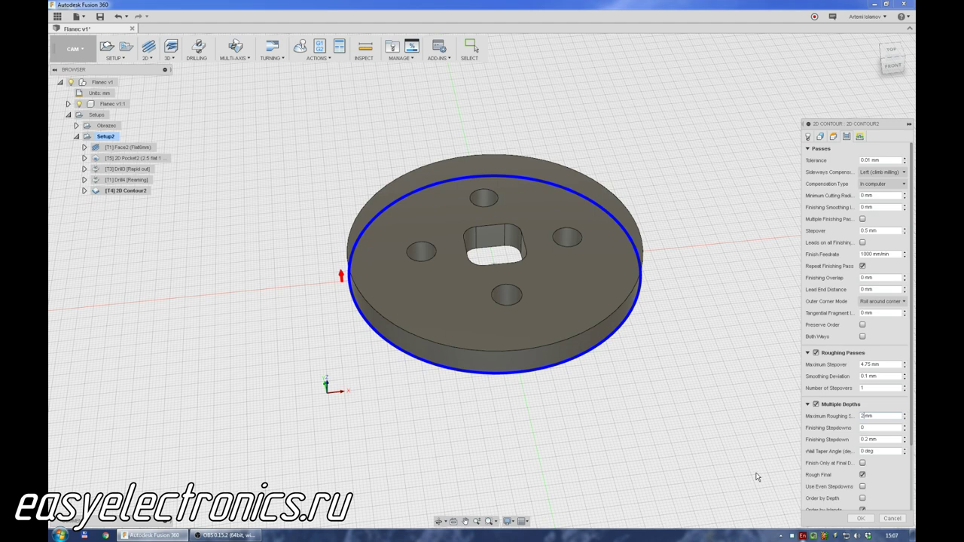
{"action": "key", "text": "Return"}
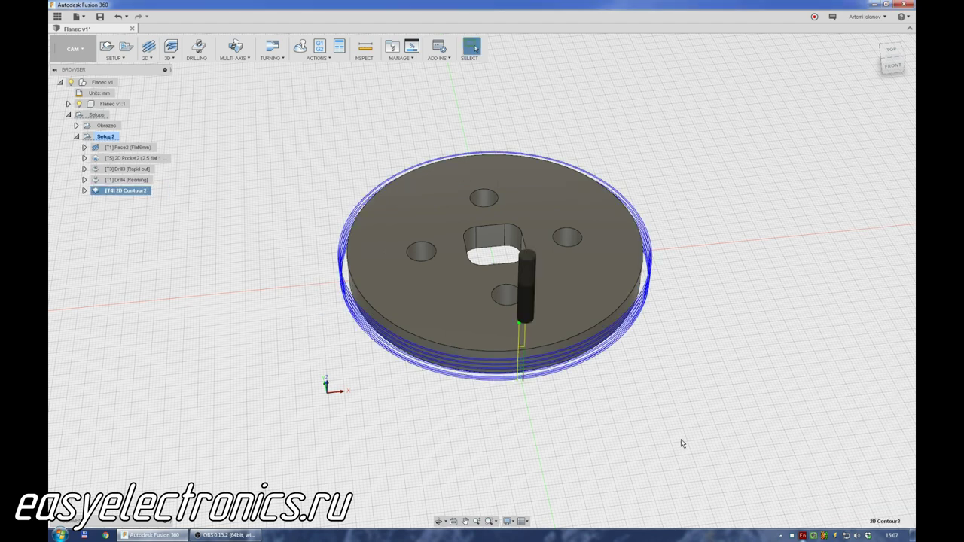
{"action": "middle_click_drag", "start_coordinate": [669, 448], "coordinate": [641, 407], "text": "shift"}
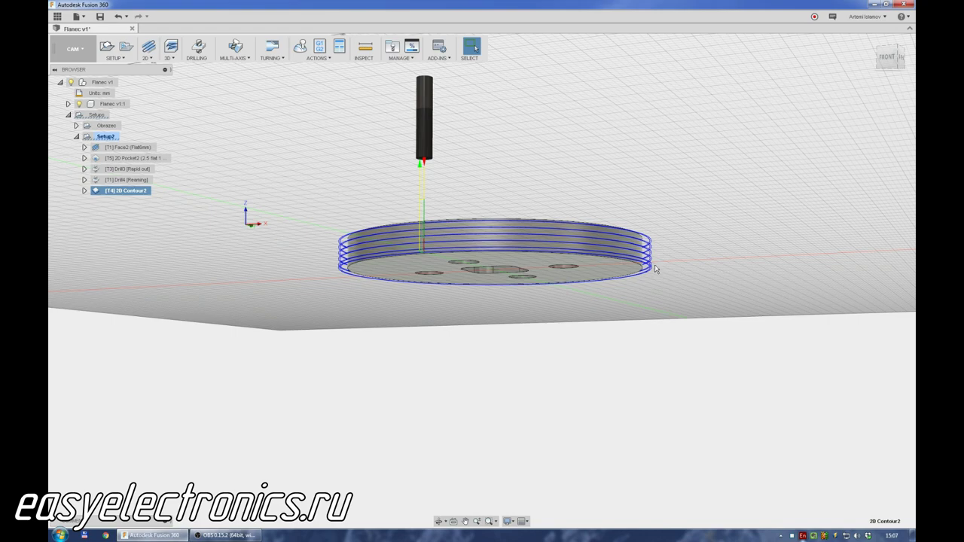
{"action": "mouse_move", "coordinate": [656, 290]}
{"action": "middle_mouse_down", "text": "shift"}
{"action": "mouse_move", "coordinate": [678, 291]}
{"action": "mouse_move", "coordinate": [661, 312]}
{"action": "middle_mouse_up", "text": "shift"}
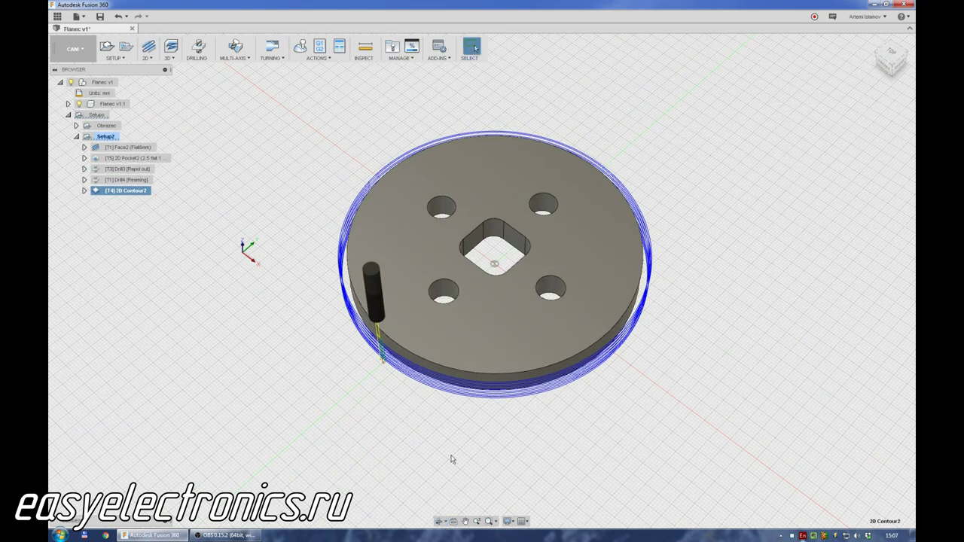
{"action": "left_click", "coordinate": [300, 49]}
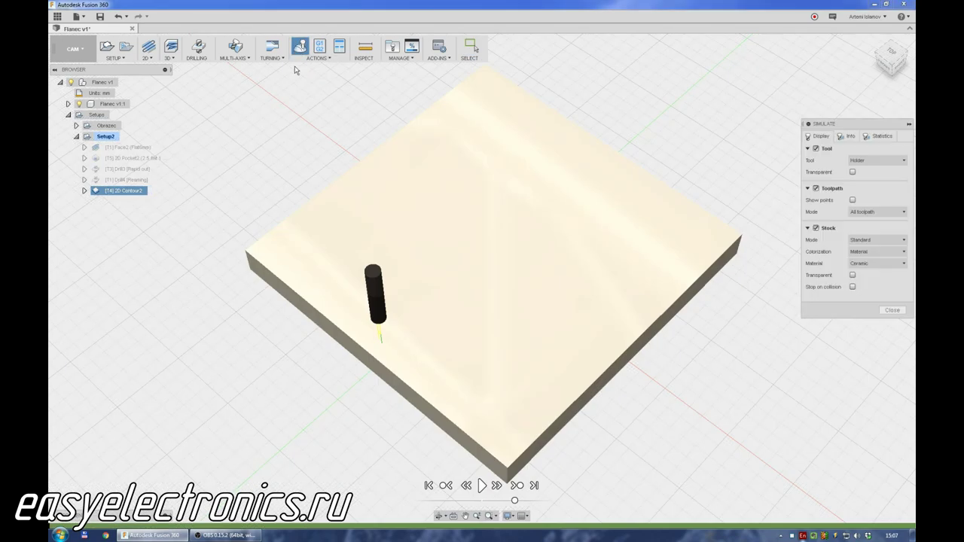
{"action": "left_click", "coordinate": [481, 486]}
{"action": "left_click_drag", "start_coordinate": [514, 500], "coordinate": [543, 503]}
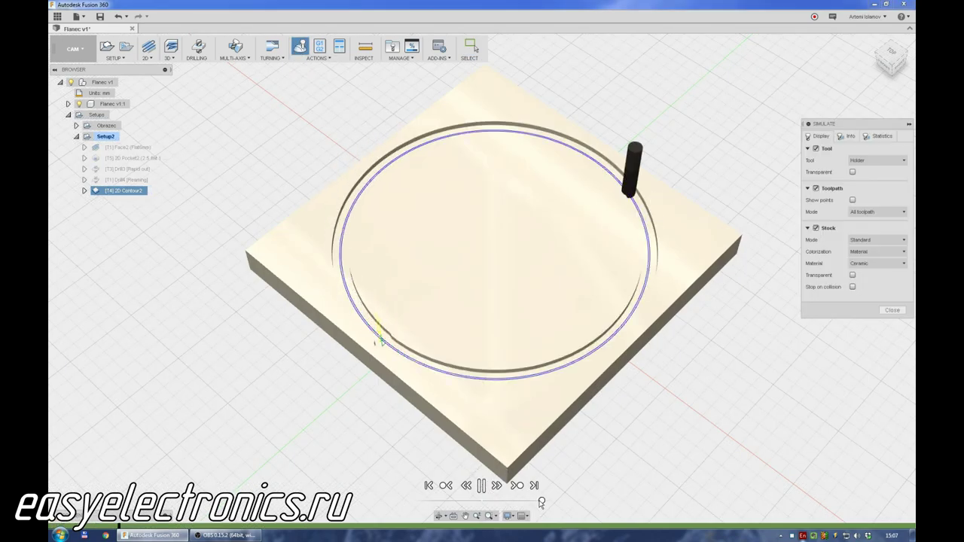
{"action": "middle_click_drag", "start_coordinate": [542, 503], "coordinate": [605, 479], "text": "shift"}
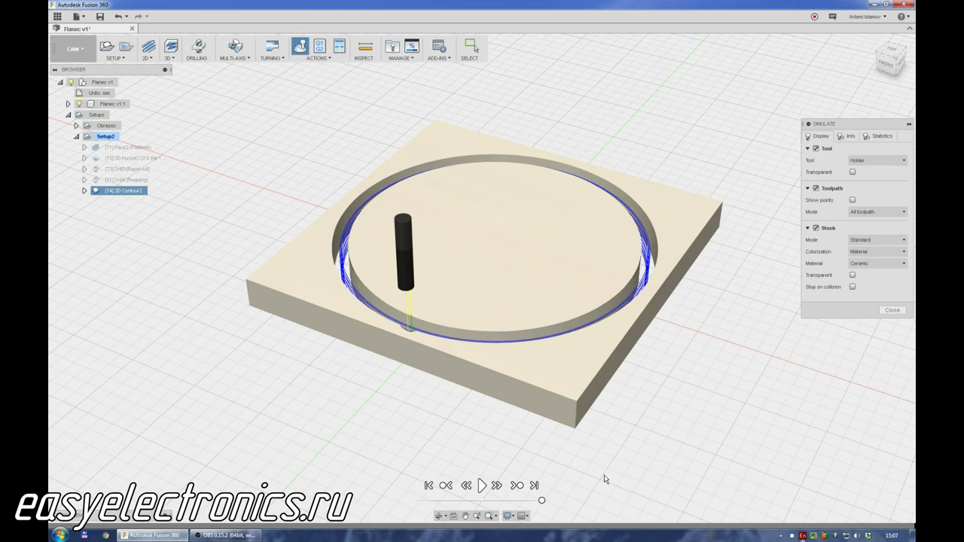
{"action": "mouse_move", "coordinate": [682, 449]}
{"action": "middle_mouse_down", "text": "shift"}
{"action": "mouse_move", "coordinate": [663, 461]}
{"action": "mouse_move", "coordinate": [667, 445]}
{"action": "middle_mouse_up", "text": "shift"}
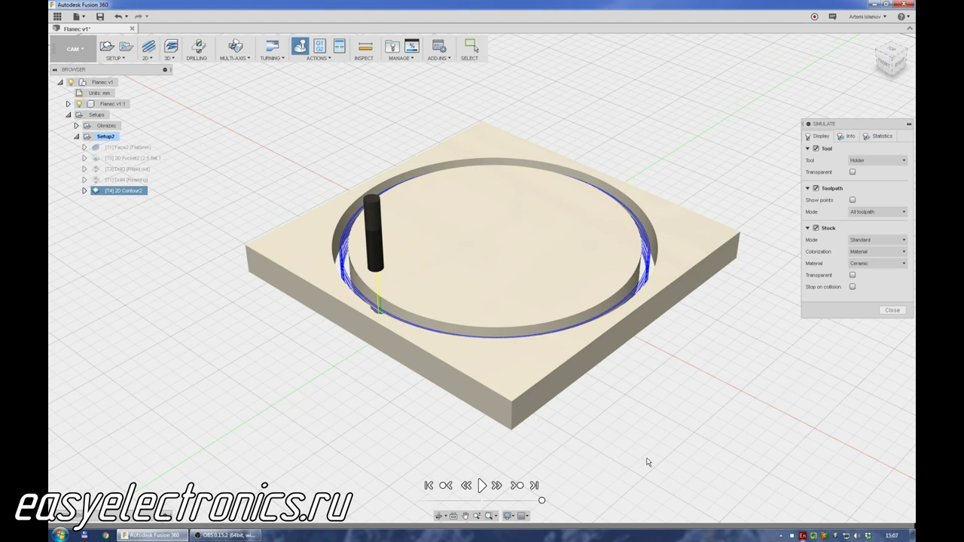
{"action": "left_click", "coordinate": [891, 311]}
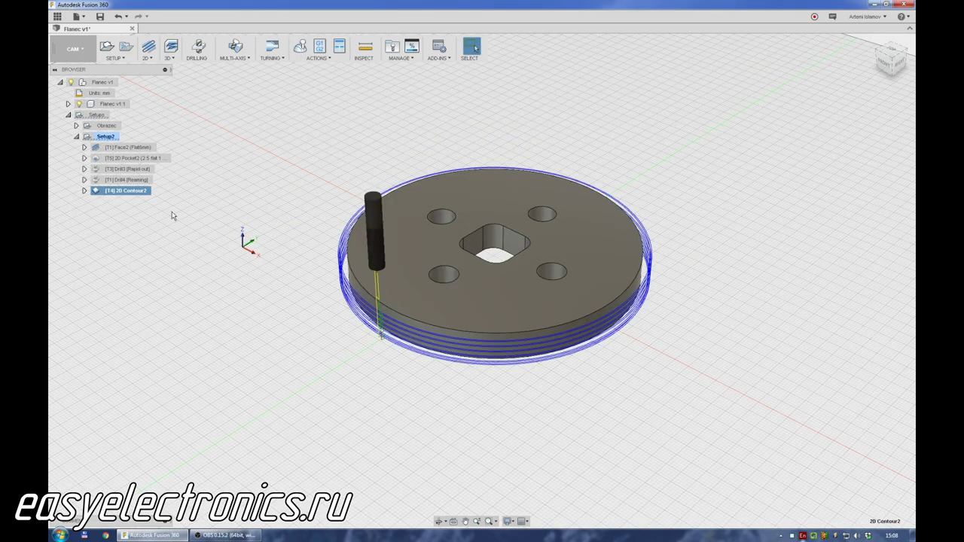
{"action": "left_click", "coordinate": [105, 137]}
{"action": "left_click", "coordinate": [300, 47]}
{"action": "left_click", "coordinate": [482, 485]}
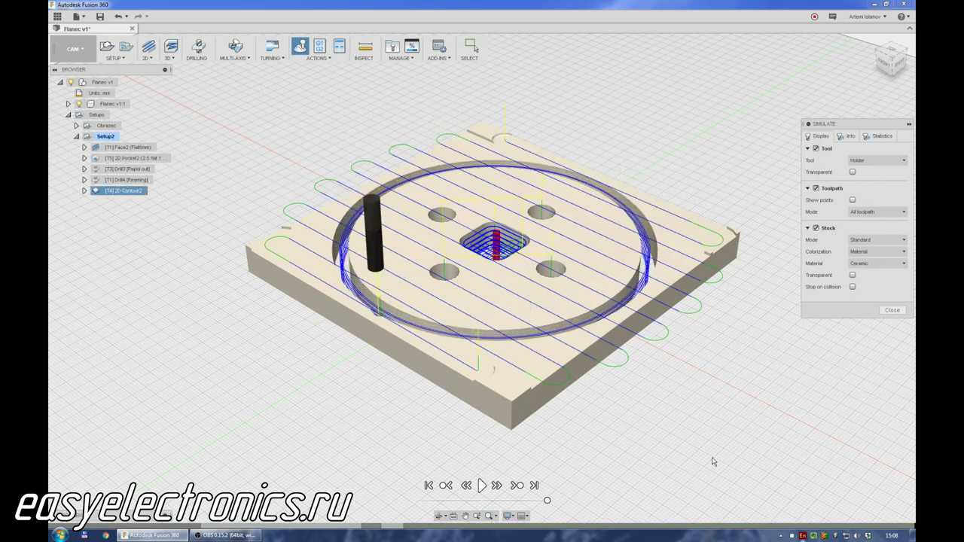
{"action": "left_click", "coordinate": [893, 310]}
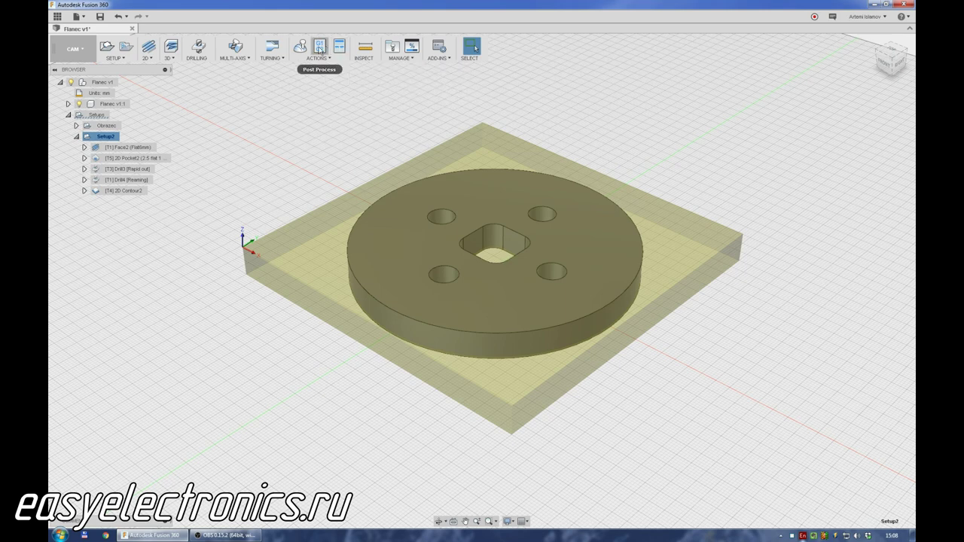
Post-process Setup2 with the Generic Mach3Mill post as program 1001 and save it as 1001.tap.
{"action": "left_click", "coordinate": [321, 50]}
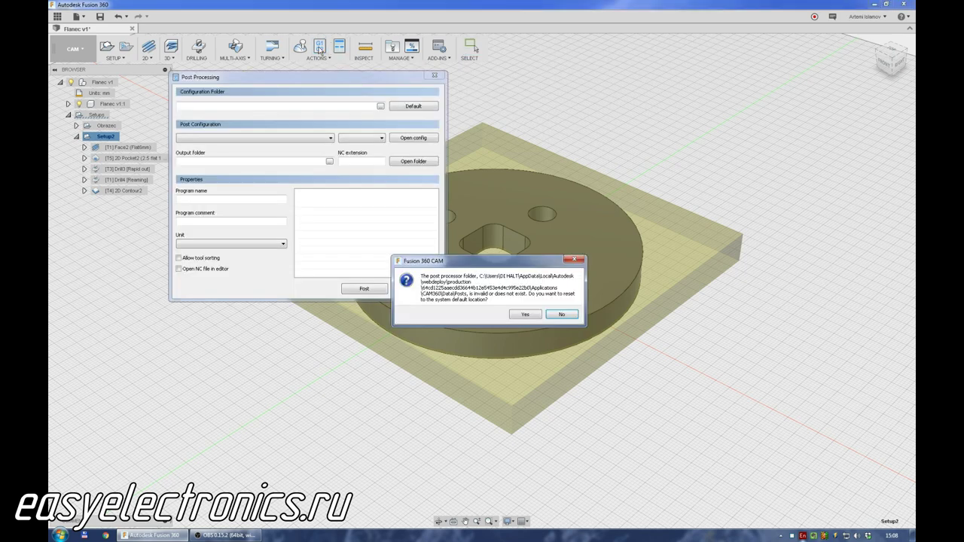
{"action": "left_click", "coordinate": [526, 315]}
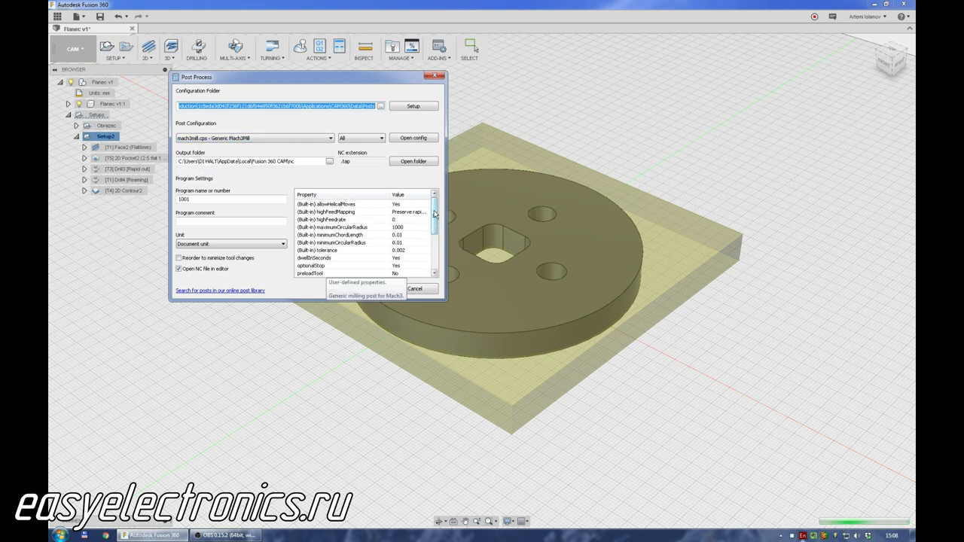
{"action": "left_click", "coordinate": [364, 288]}
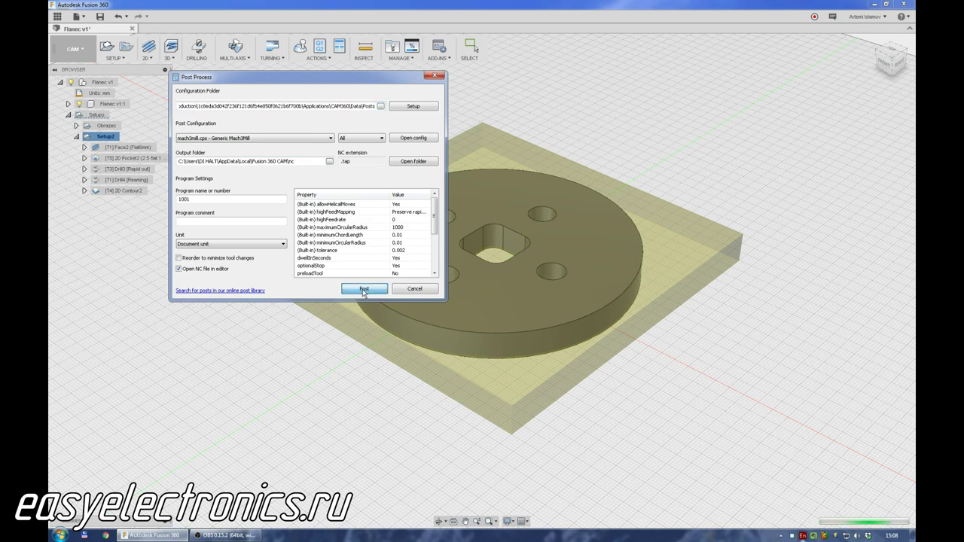
{"action": "left_click", "coordinate": [837, 514]}
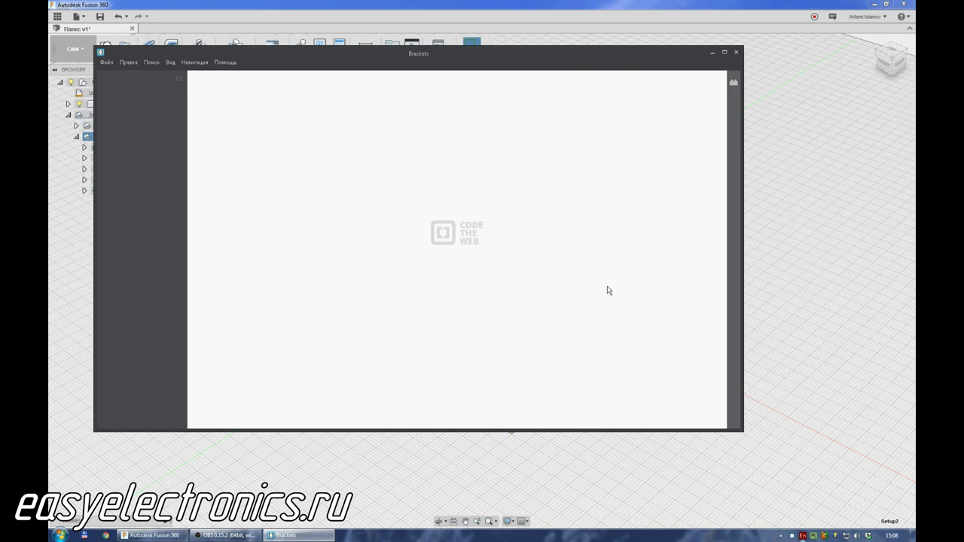
Read through the 1001.tap G-code to the end and back to the top, then close Brackets.
{"action": "left_click", "coordinate": [397, 164]}
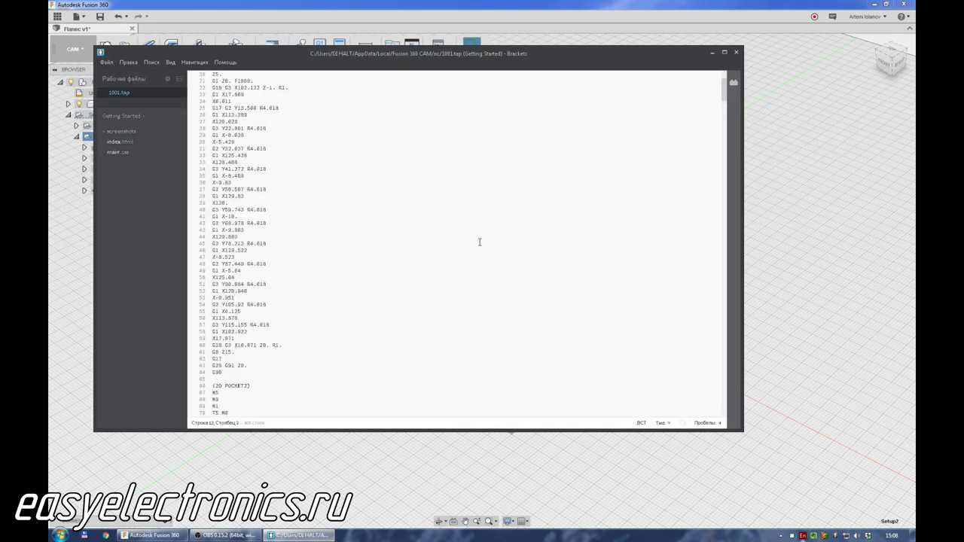
{"action": "scroll", "coordinate": [478, 241], "scroll_direction": "down", "scroll_amount": 10}
{"action": "scroll", "coordinate": [477, 241], "scroll_direction": "down", "scroll_amount": 10}
{"action": "scroll", "coordinate": [483, 243], "scroll_direction": "down", "scroll_amount": 10}
{"action": "scroll", "coordinate": [485, 246], "scroll_direction": "down", "scroll_amount": 5}
{"action": "scroll", "coordinate": [486, 245], "scroll_direction": "down", "scroll_amount": 10}
{"action": "scroll", "coordinate": [486, 246], "scroll_direction": "down", "scroll_amount": 10}
{"action": "scroll", "coordinate": [486, 247], "scroll_direction": "down", "scroll_amount": 10}
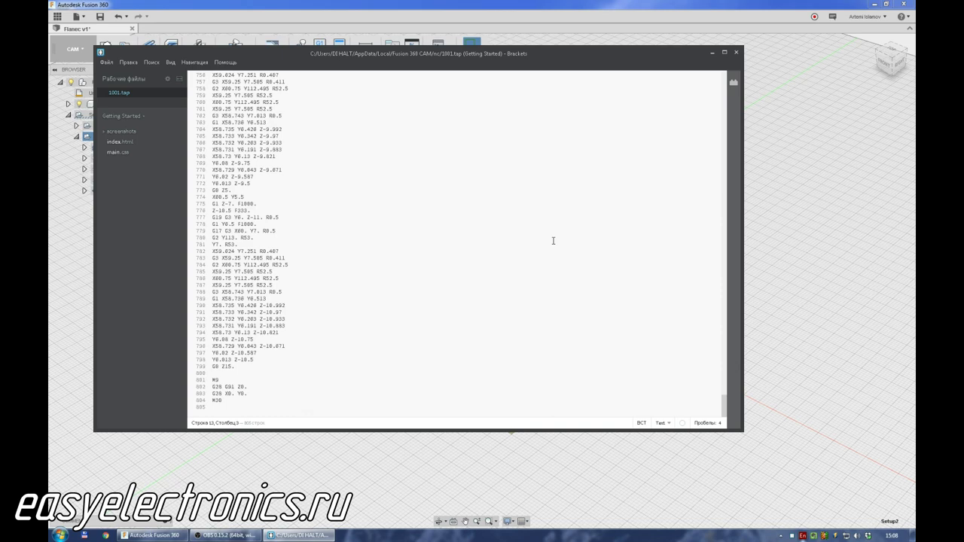
{"action": "scroll", "coordinate": [571, 258], "scroll_direction": "up", "scroll_amount": 10}
{"action": "scroll", "coordinate": [571, 258], "scroll_direction": "up", "scroll_amount": 10}
{"action": "scroll", "coordinate": [570, 257], "scroll_direction": "up", "scroll_amount": 10}
{"action": "scroll", "coordinate": [570, 259], "scroll_direction": "up", "scroll_amount": 10}
{"action": "scroll", "coordinate": [570, 259], "scroll_direction": "up", "scroll_amount": 10}
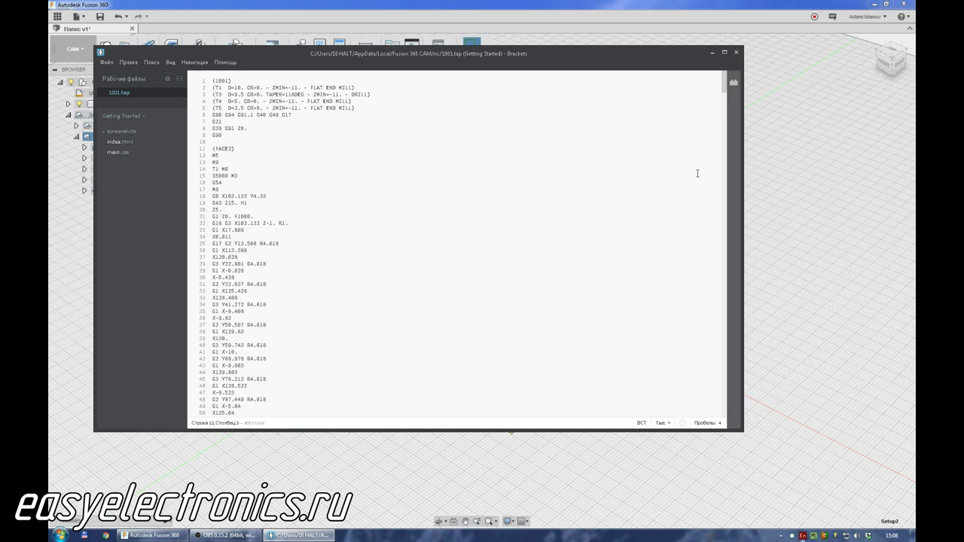
{"action": "left_click", "coordinate": [737, 52]}
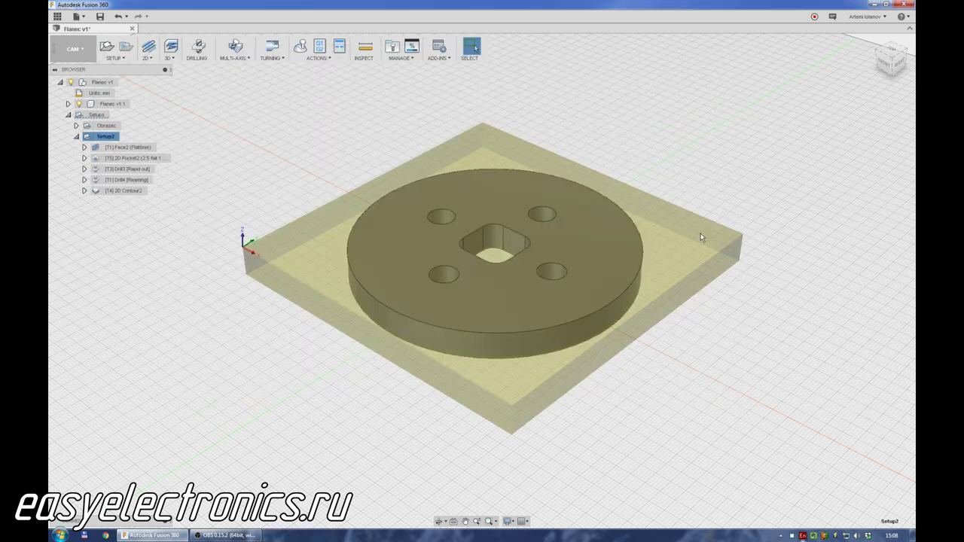